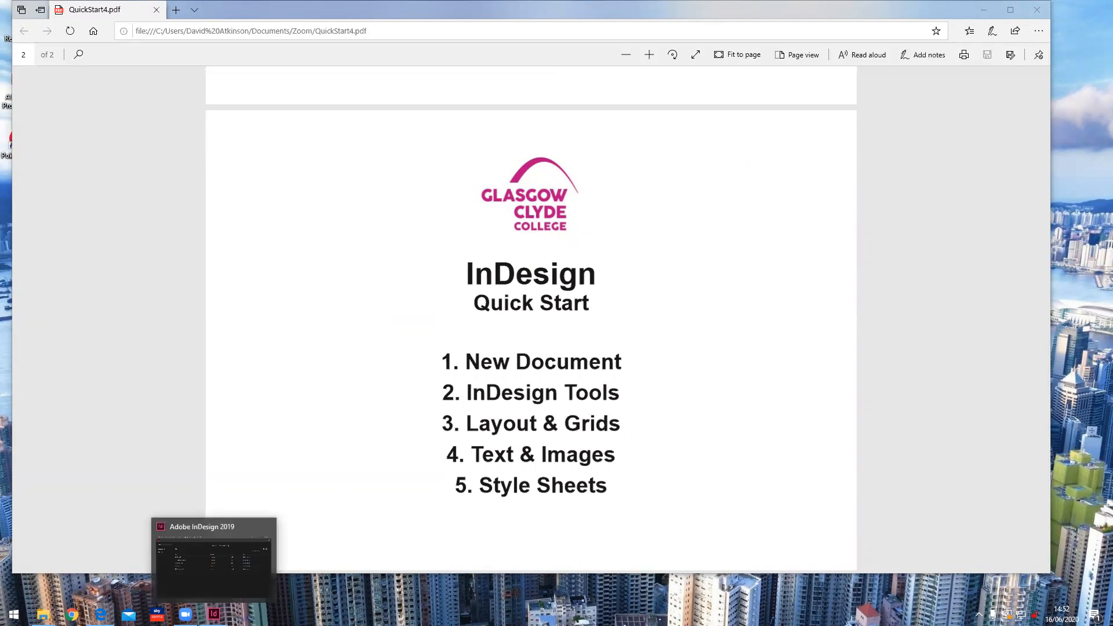
Step: Bring the Adobe InDesign 2019 window in front of the Quick Start PDF in Edge
left_click(213, 613)
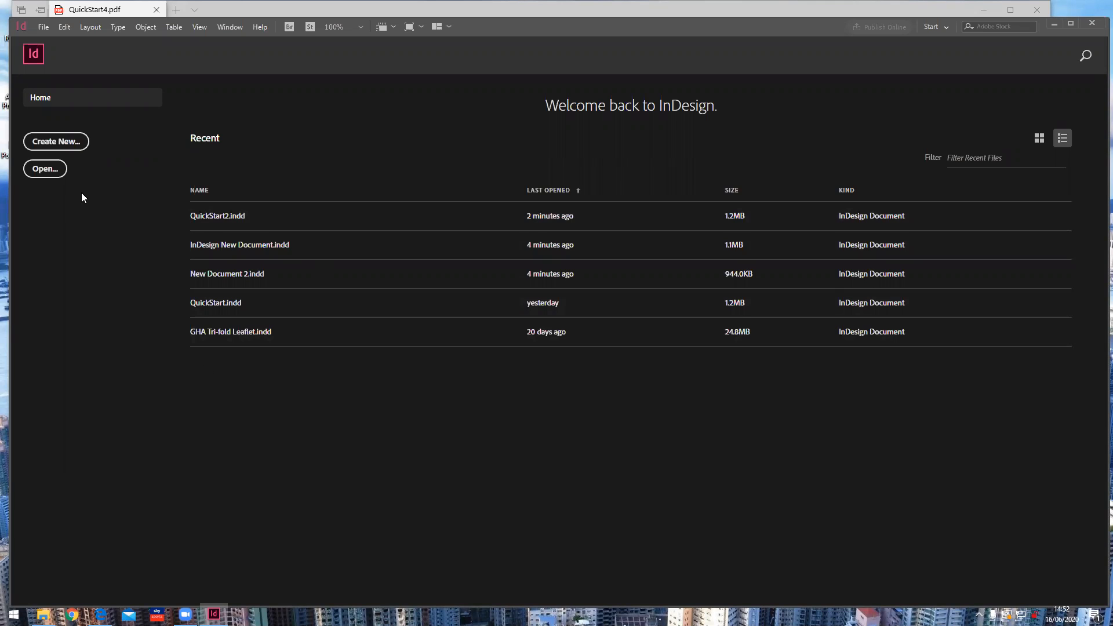
Step: Start a new 210 × 297 mm, 3-column document and rename its preset to 'New Document'
left_click(64, 143)
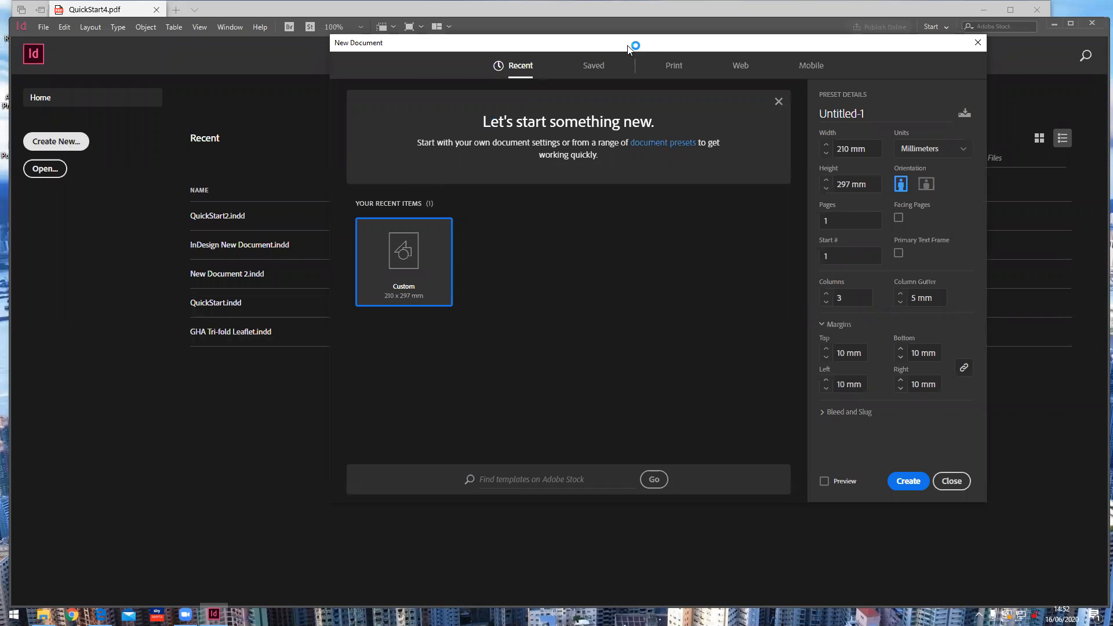
left_click_drag(629, 48, 484, 53)
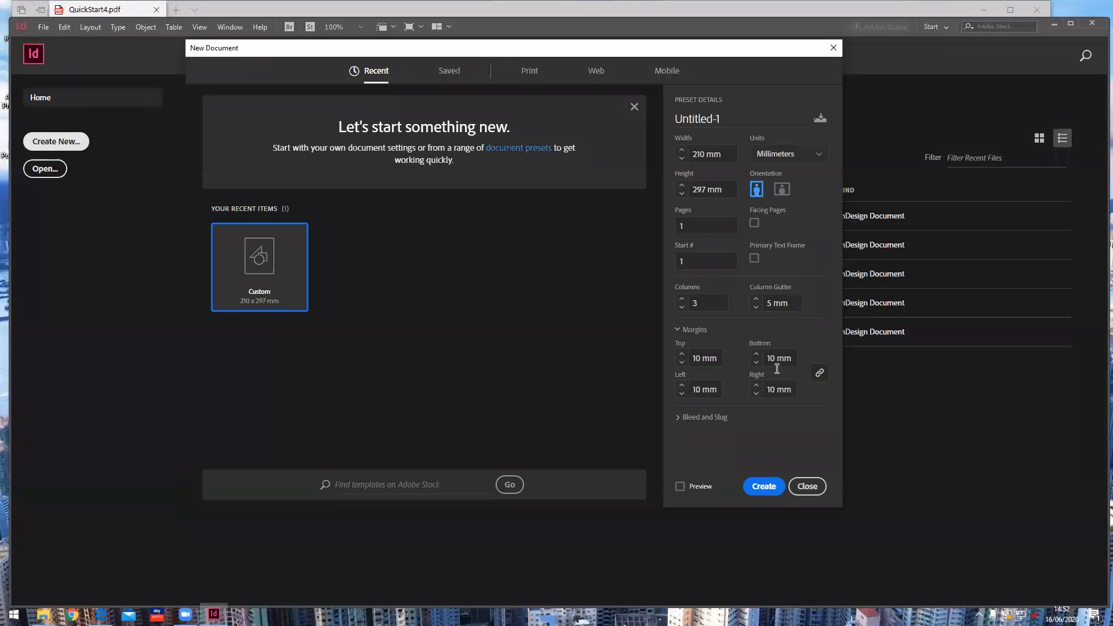
double_click(701, 118)
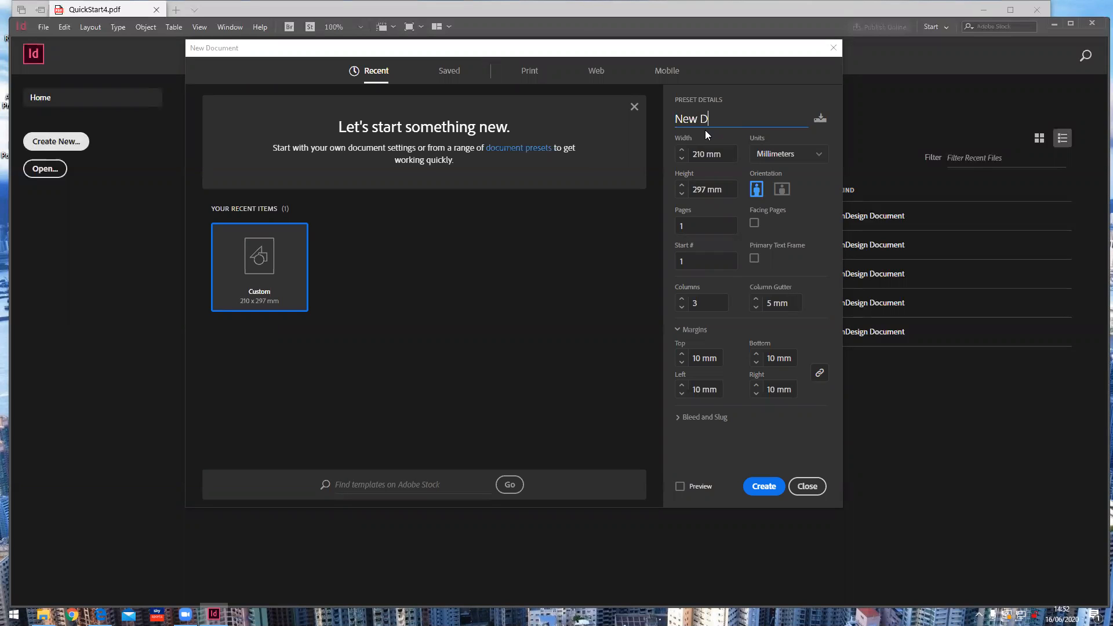
type("ment")
Step: Keep portrait orientation, Millimeters units and Facing Pages unchecked
left_click(781, 189)
left_click(757, 190)
left_click(780, 191)
left_click(755, 194)
left_click(820, 157)
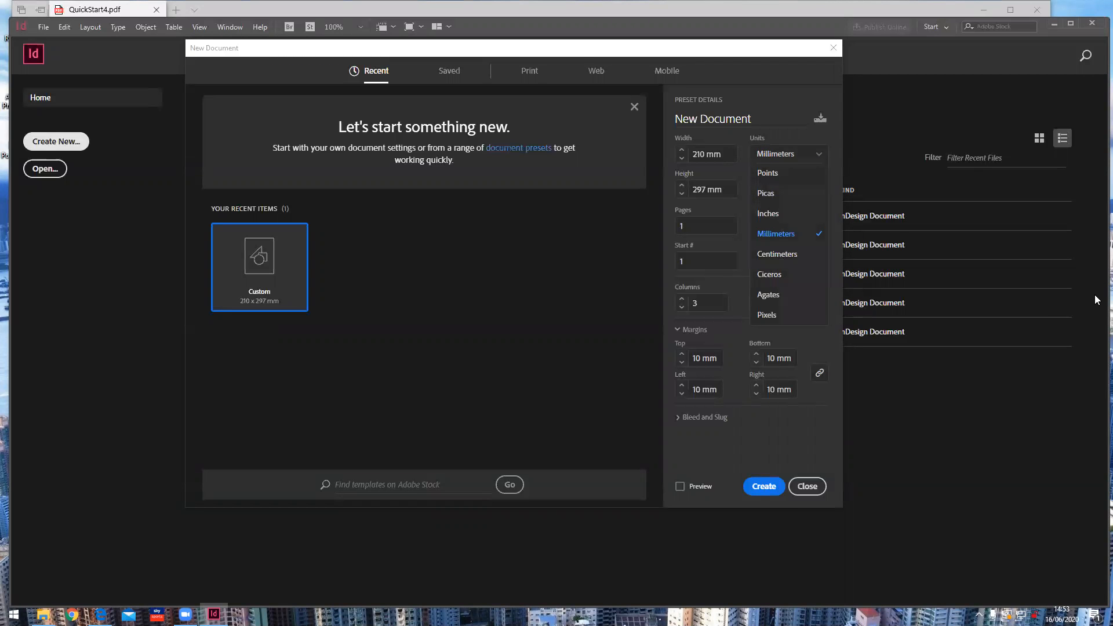
left_click(773, 155)
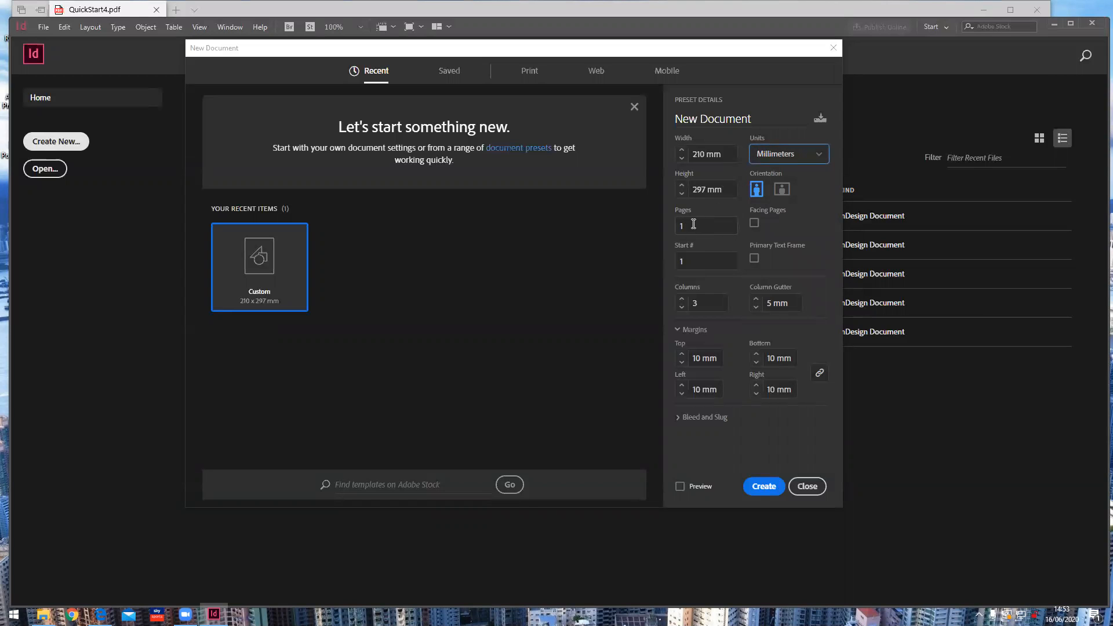
left_click(754, 224)
left_click(753, 224)
Step: Keep 3 columns with a 5 mm gutter and set linked margins to 8 mm
left_click(682, 302)
left_click(681, 307)
left_click(756, 300)
left_click(756, 306)
left_click(756, 306)
left_click(681, 363)
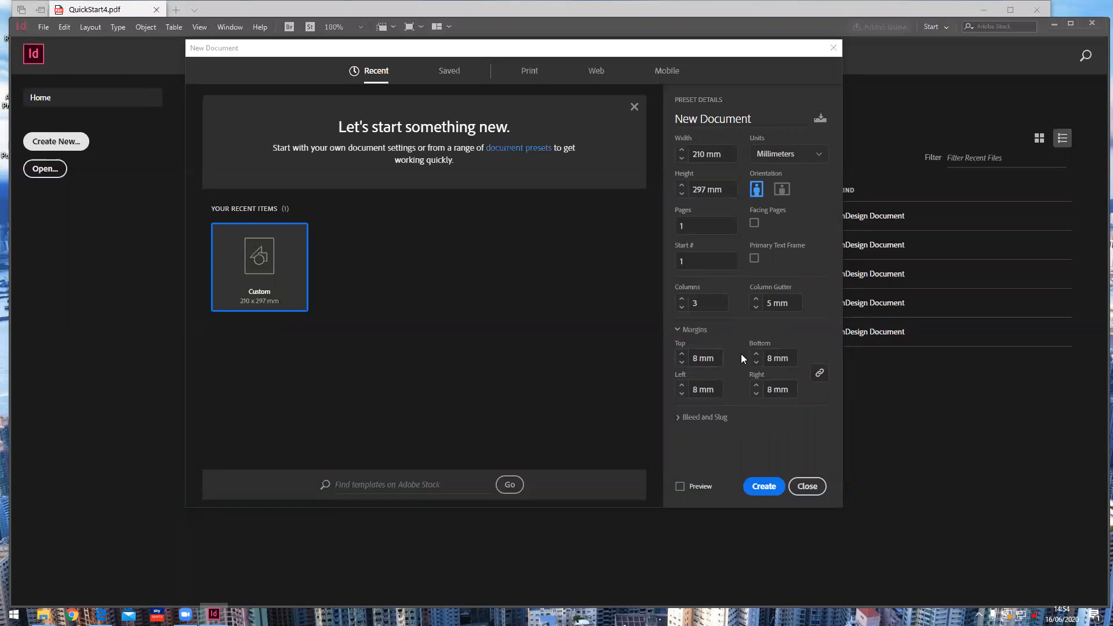
left_click(819, 373)
left_click(682, 354)
left_click(682, 362)
left_click(682, 362)
left_click(819, 373)
Step: Check the bleed and slug settings, then create the document
left_click(678, 418)
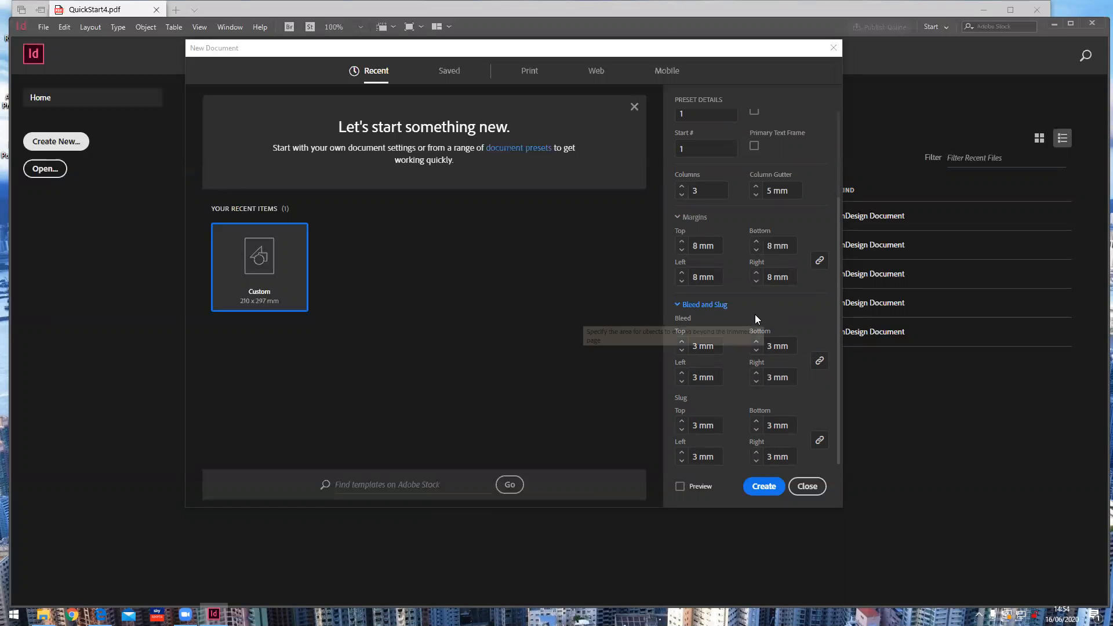
left_click(677, 305)
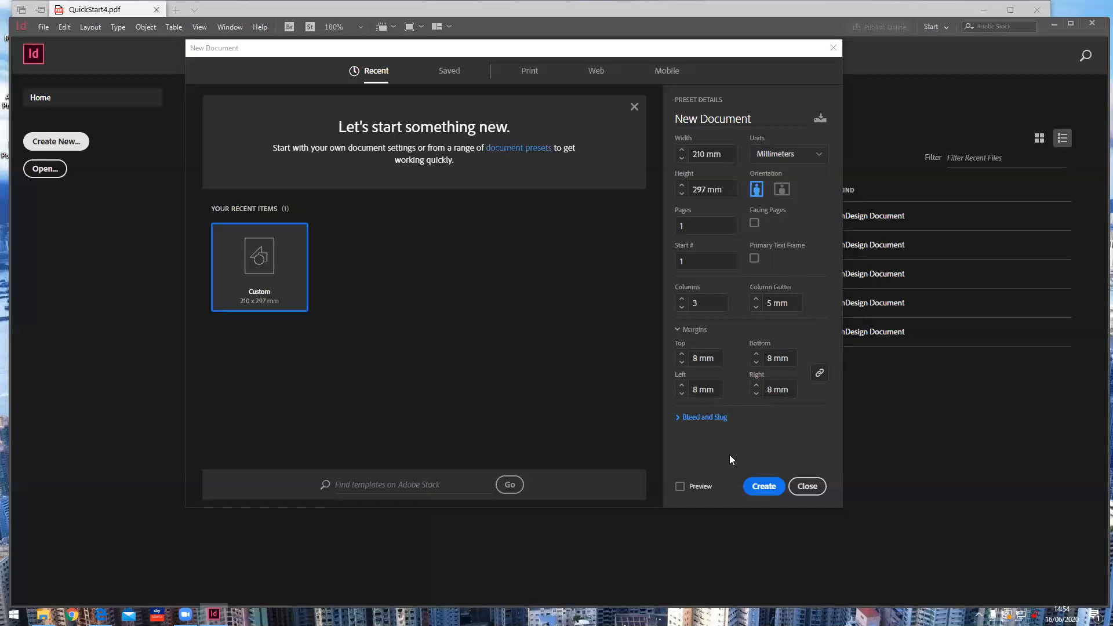
left_click(763, 486)
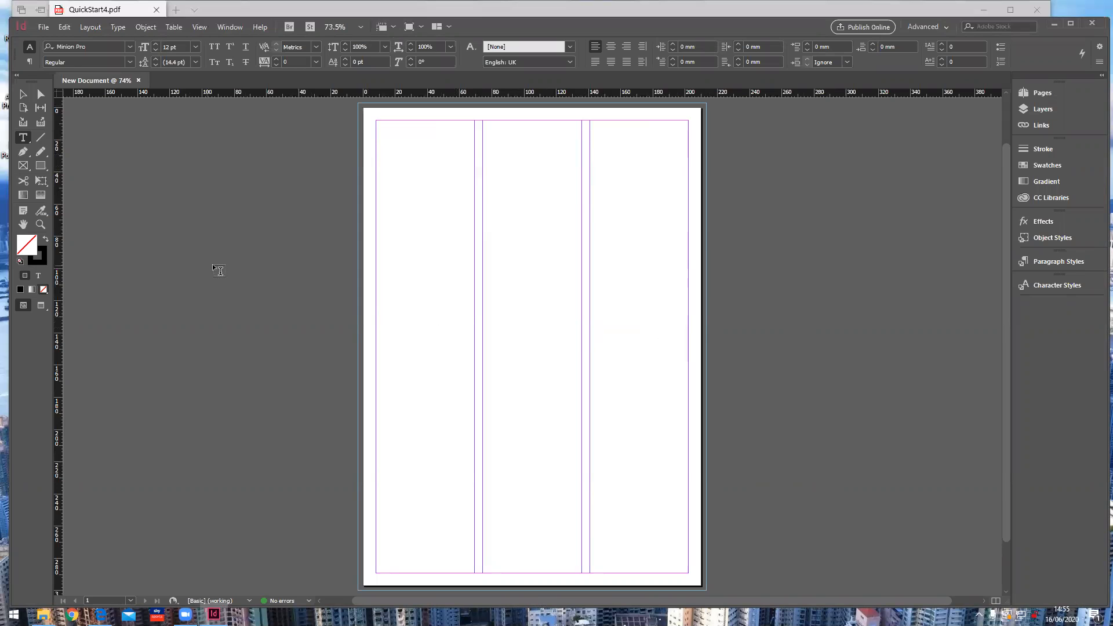
left_click(41, 306)
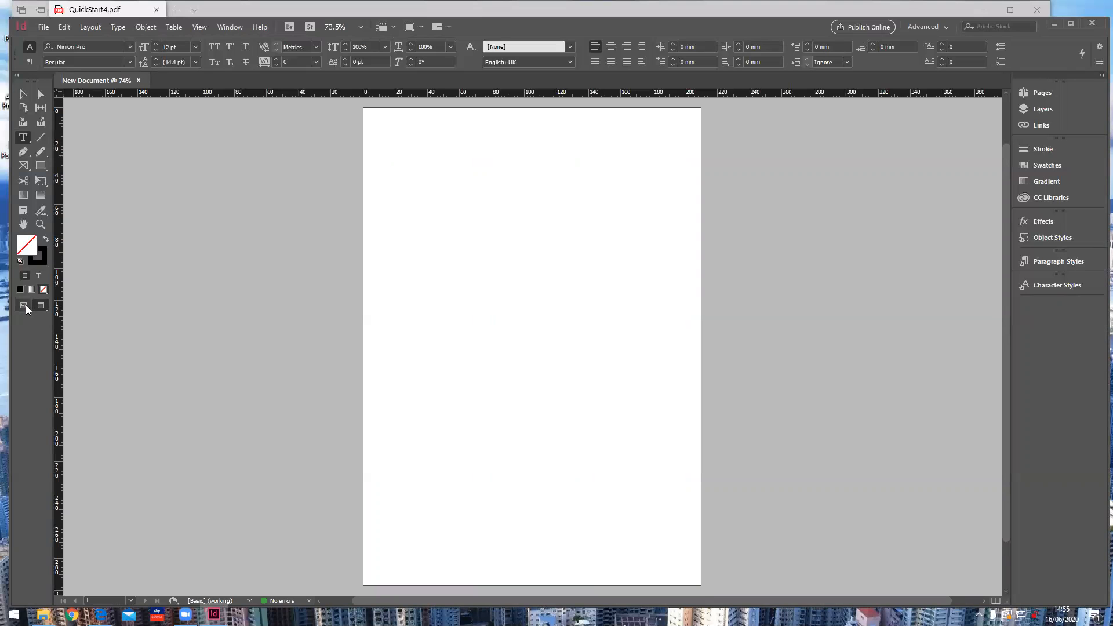
left_click(23, 305)
left_click(42, 305)
left_click(23, 305)
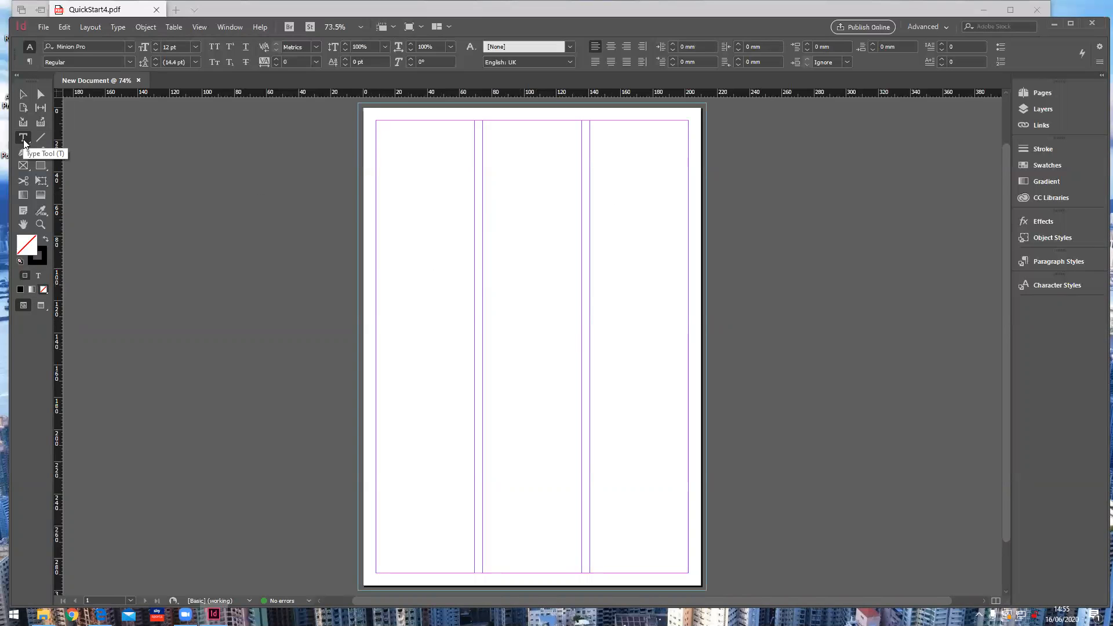
left_click_drag(408, 185, 664, 271)
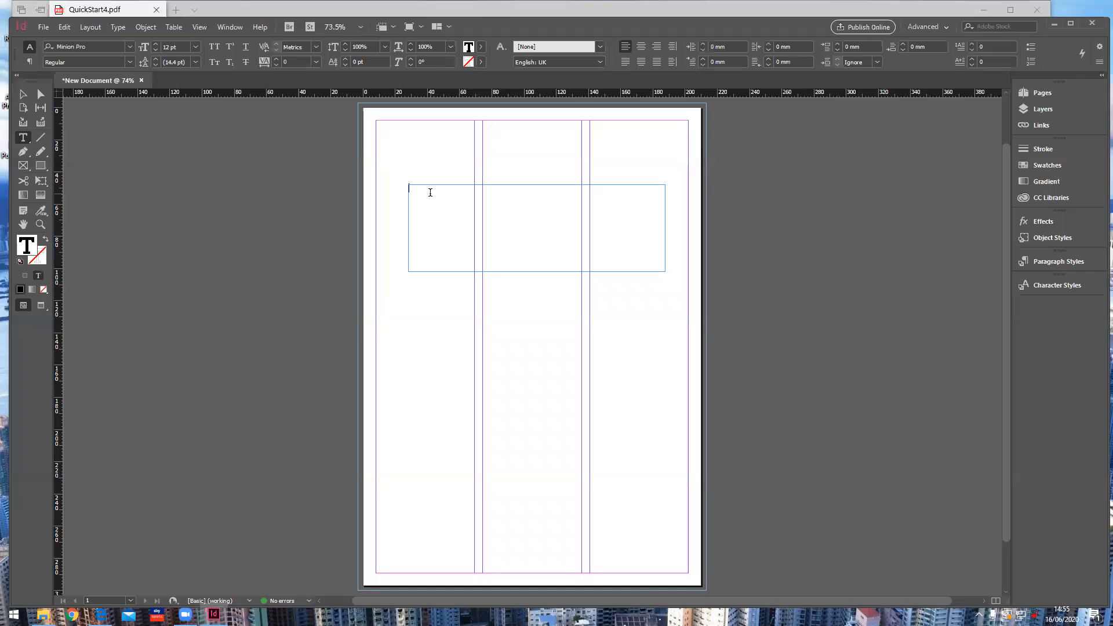
double_click(436, 187)
triple_click(436, 188)
left_click(196, 47)
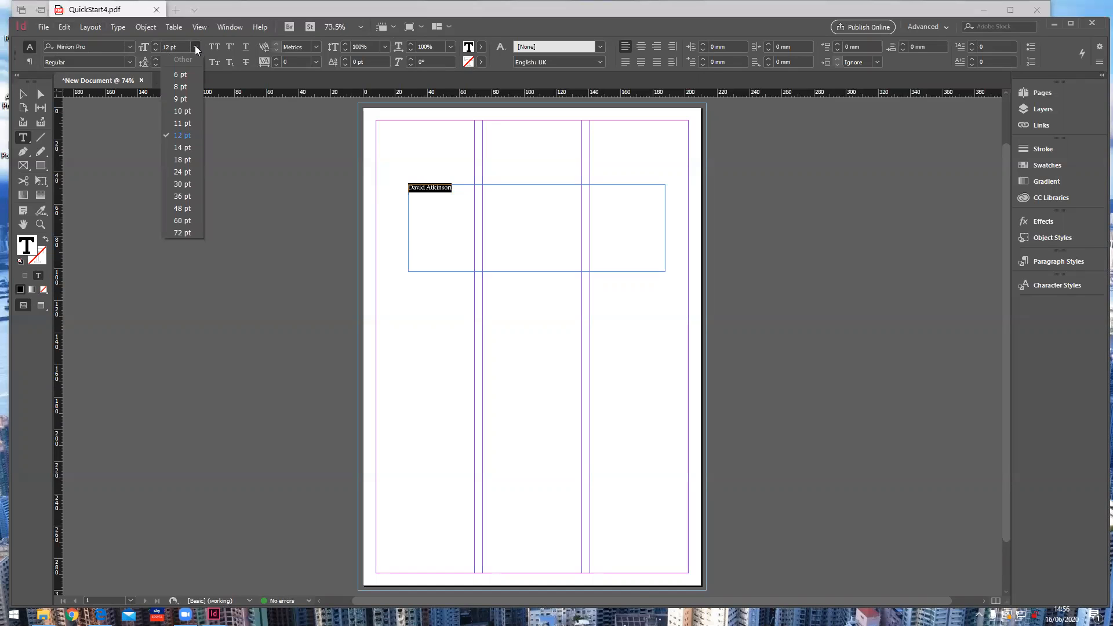
left_click(187, 172)
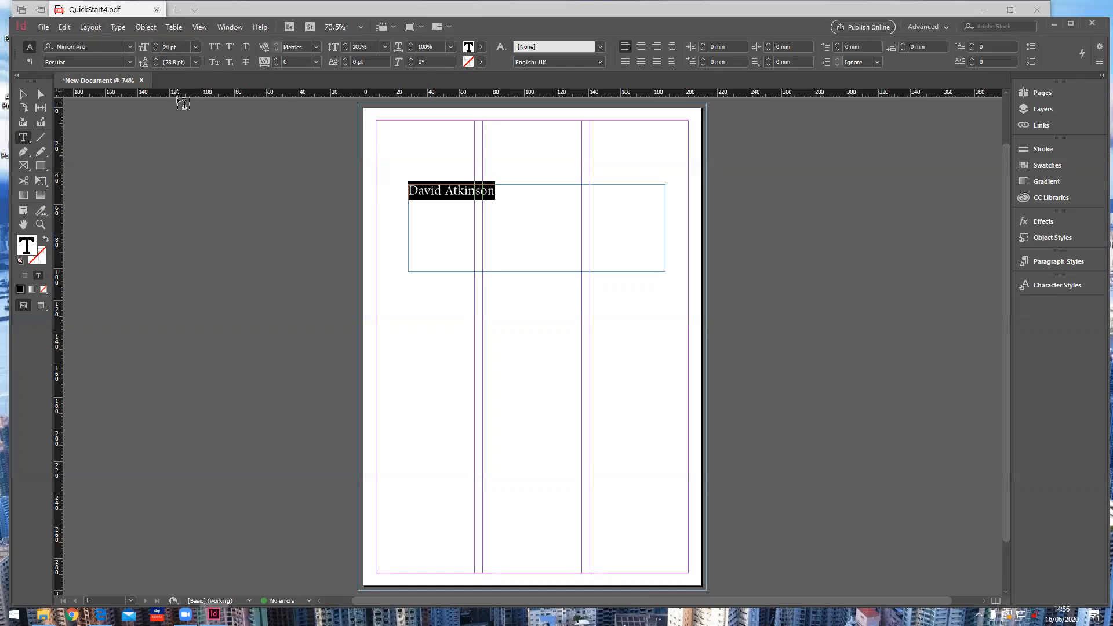
left_click(168, 46)
double_click(164, 46)
type("48")
key("Return")
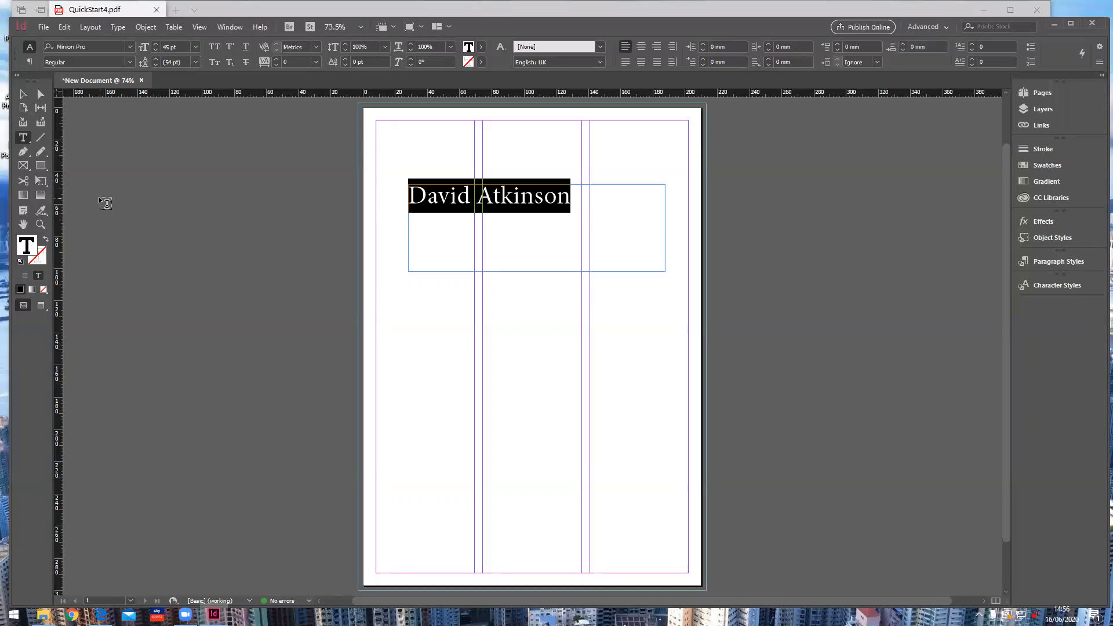
Step: Shrink the heading frame's bottom and right edges to hug the text, then deselect it
left_click(24, 96)
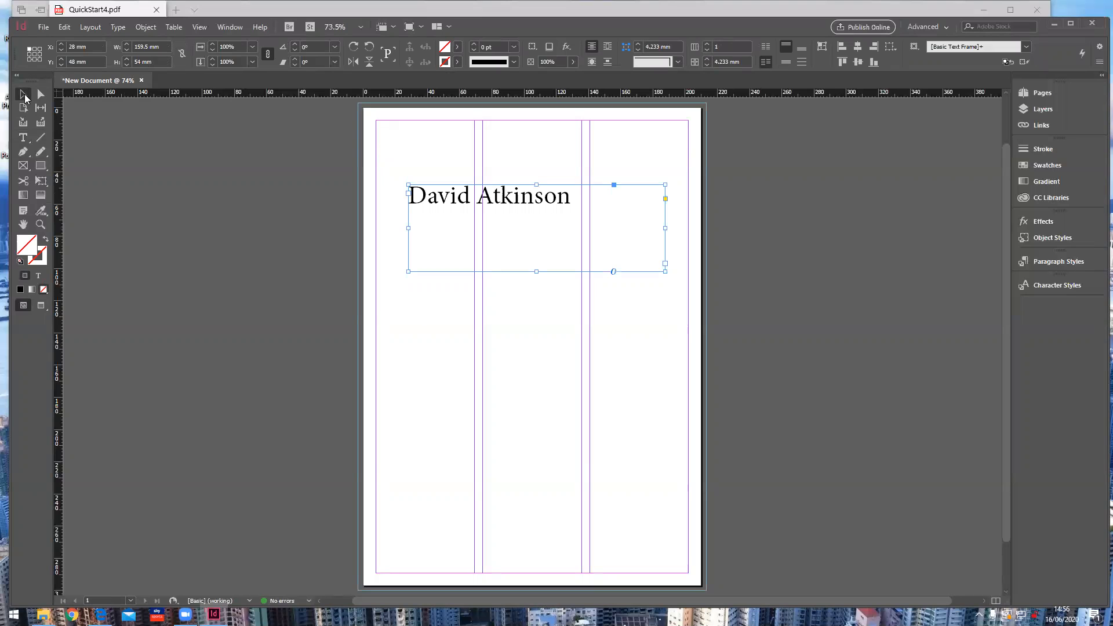
mouse_move(437, 199)
left_mouse_down()
mouse_move(380, 218)
mouse_move(463, 207)
mouse_move(469, 219)
mouse_move(438, 185)
left_mouse_up()
left_click_drag(534, 267, 533, 209)
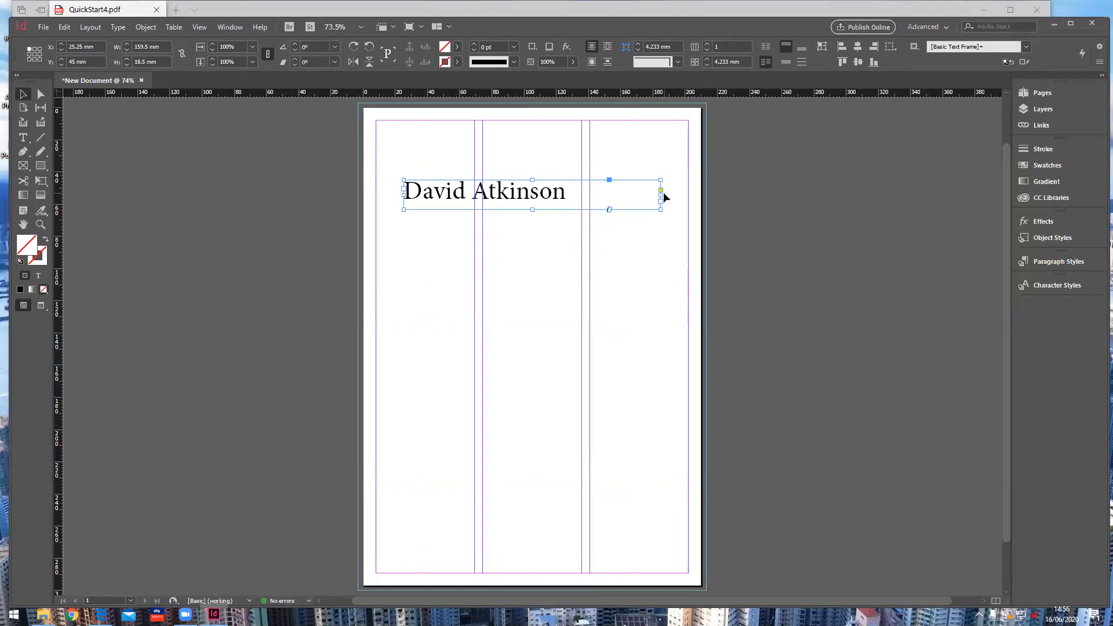
left_click_drag(661, 197, 542, 207)
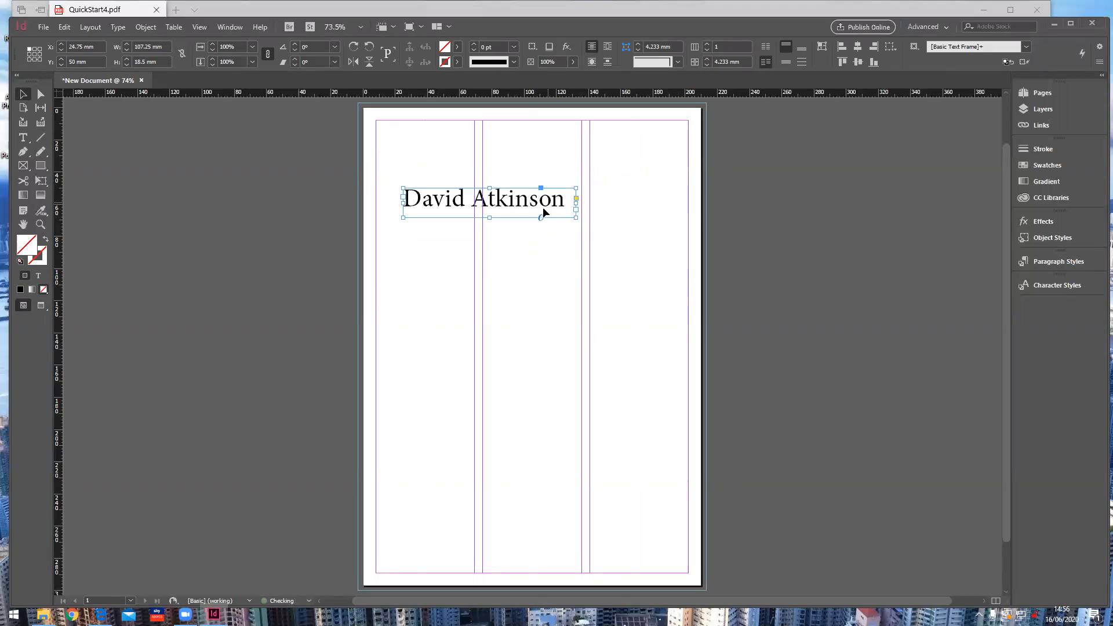
left_click(460, 281)
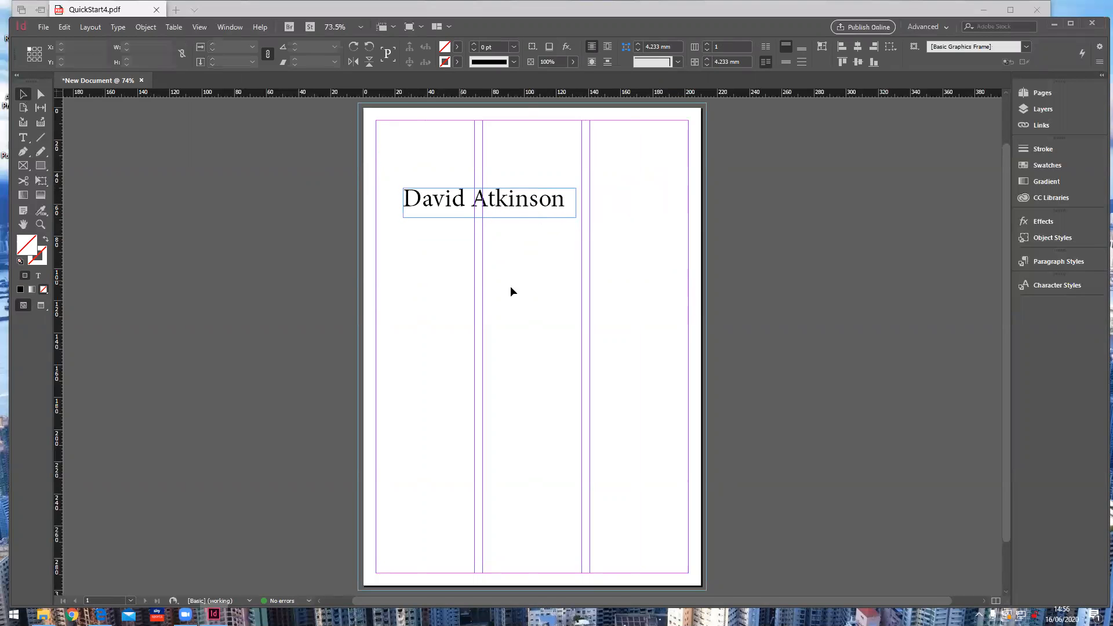
Step: Compare the page in Preview and Normal screen modes
left_click(40, 304)
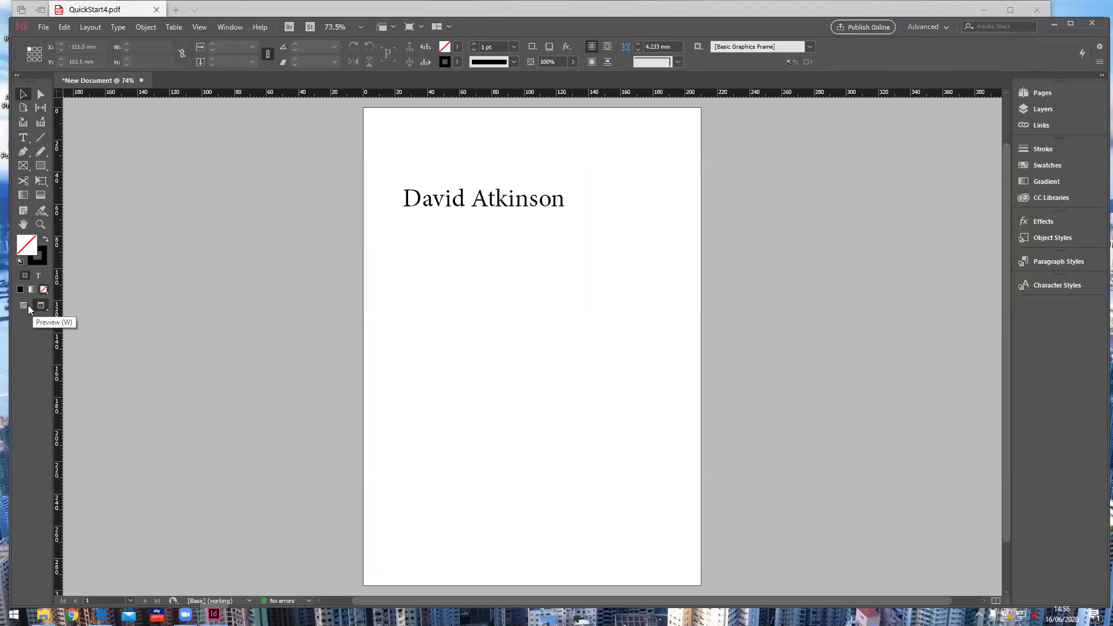
left_click(28, 304)
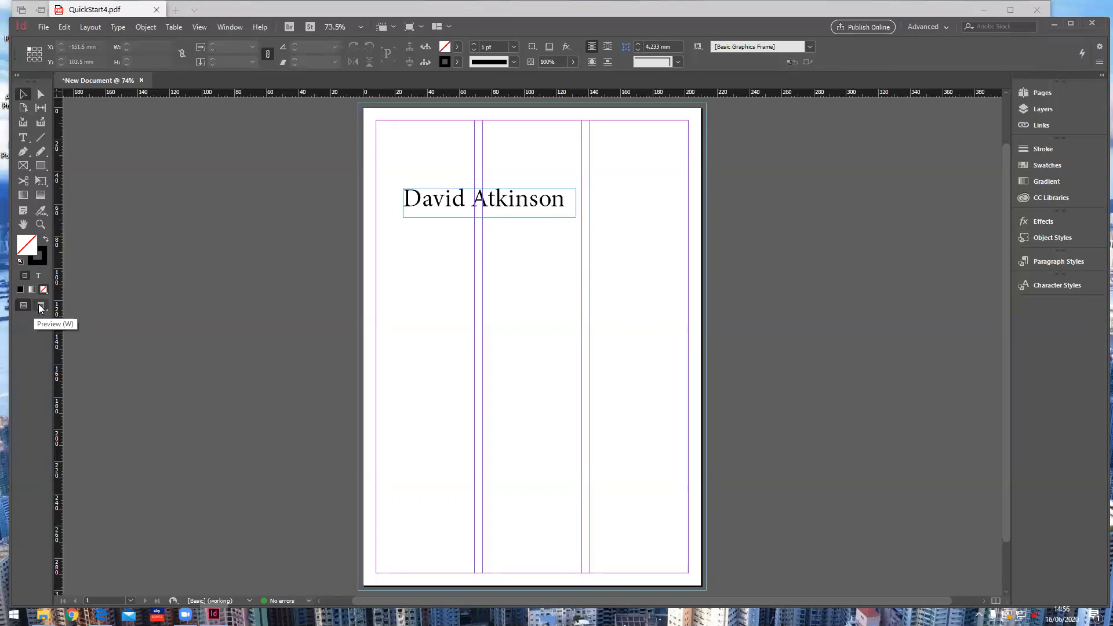
left_click(40, 305)
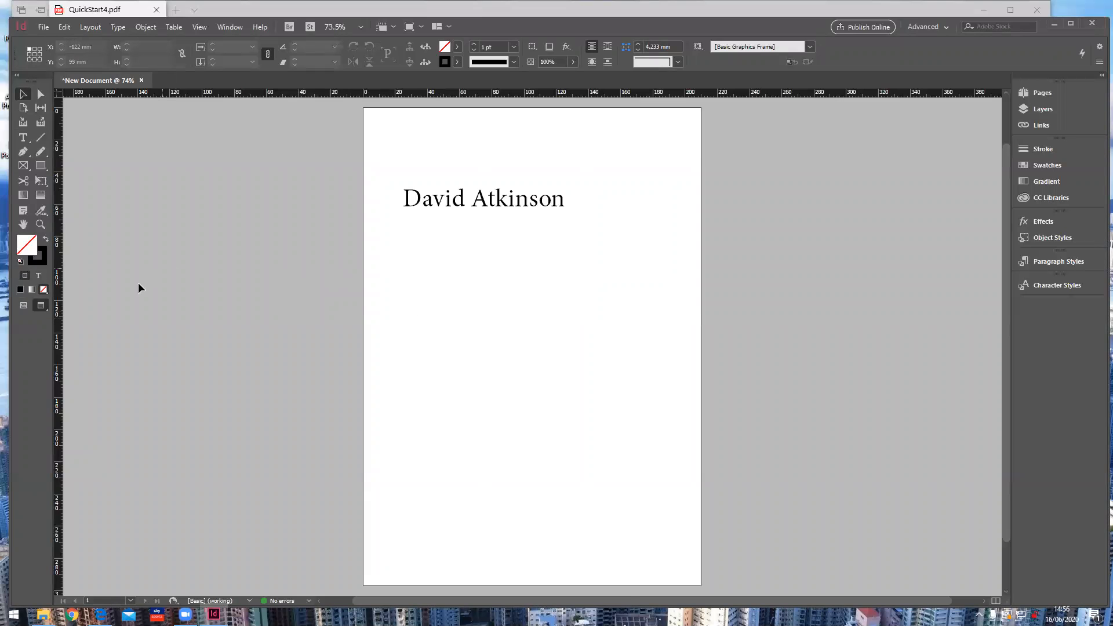
left_click(23, 306)
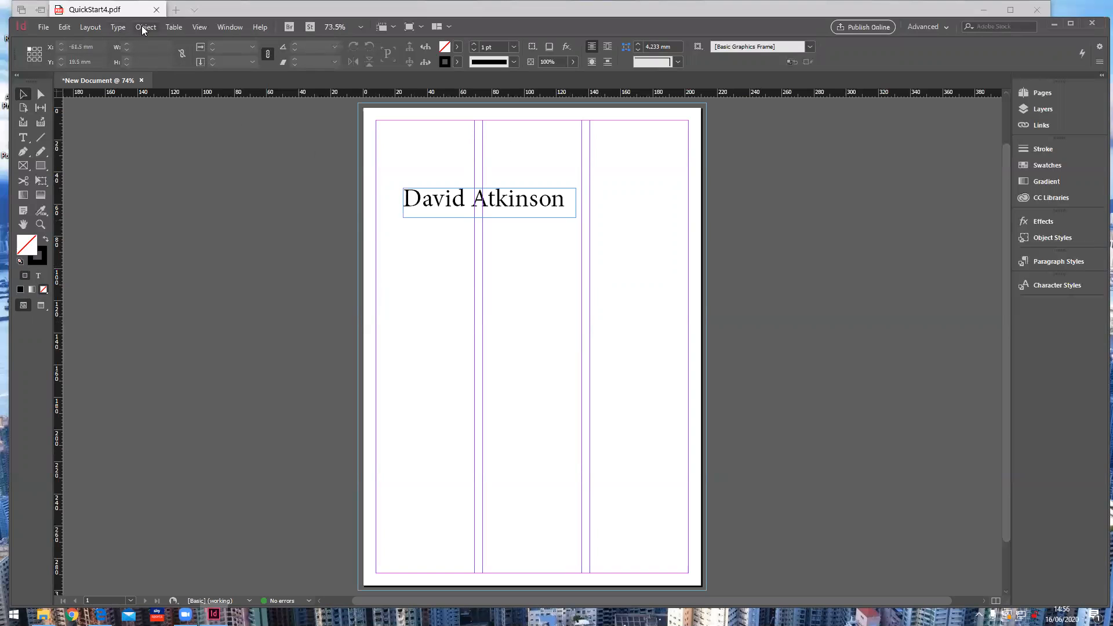
Step: In Margins and Columns, unlink margins and set left and right margins to 15 mm
left_click(90, 28)
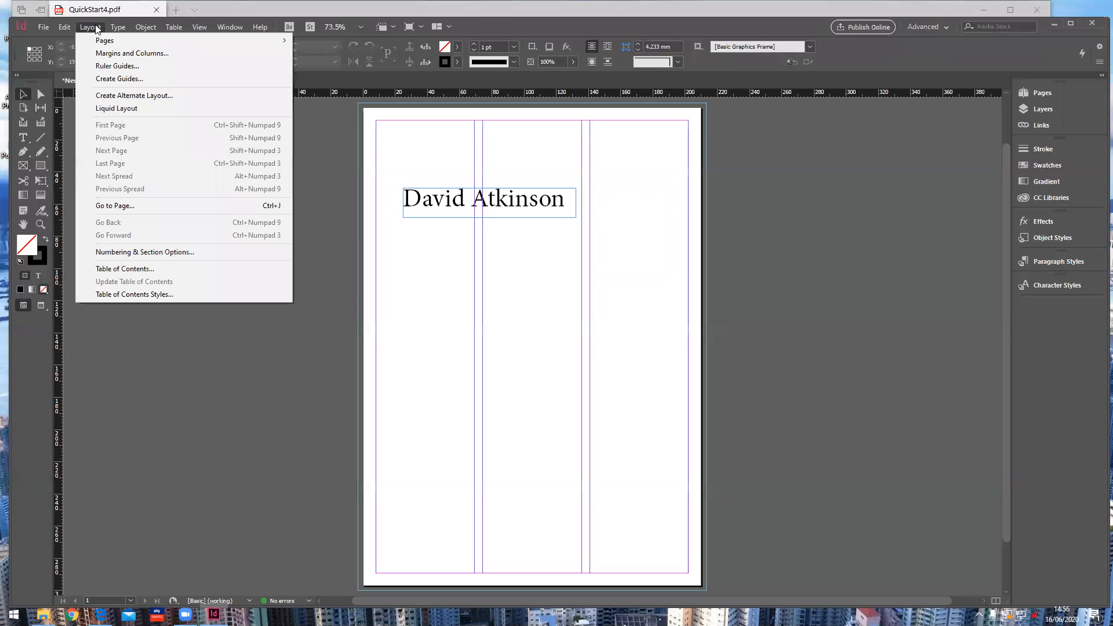
left_click(102, 54)
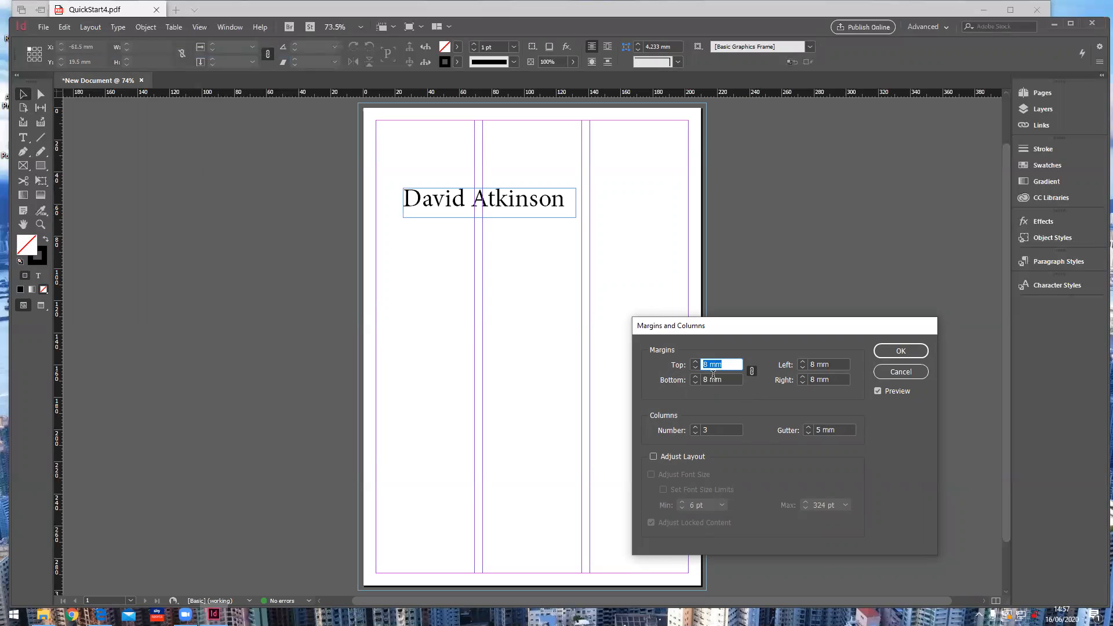
left_click(751, 371)
double_click(812, 364)
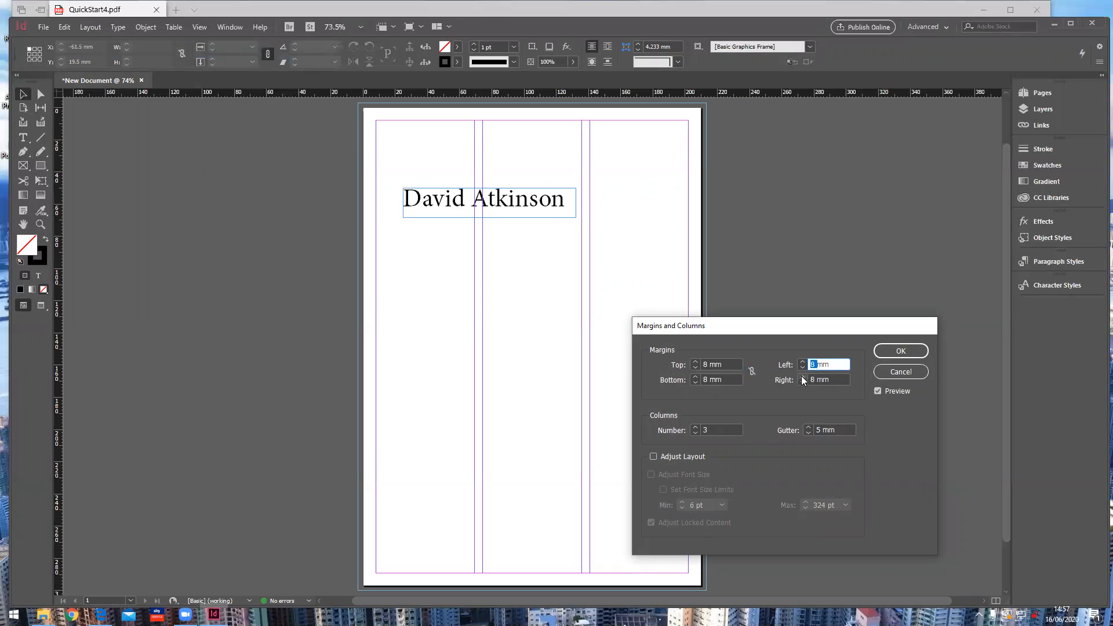
type("15")
double_click(813, 379)
type("15")
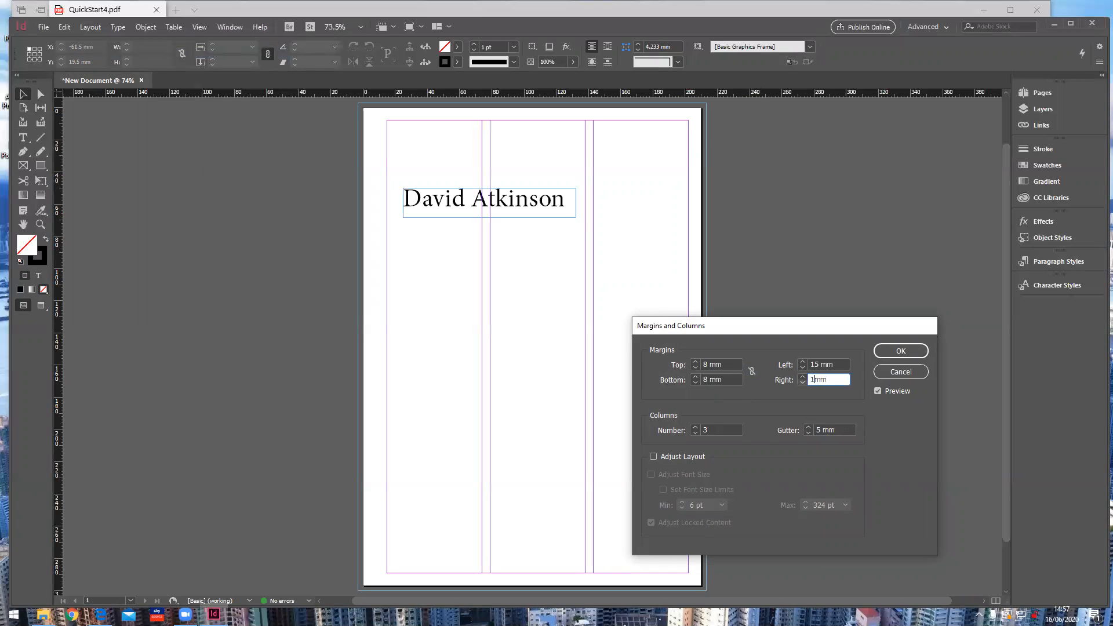
left_click(738, 378)
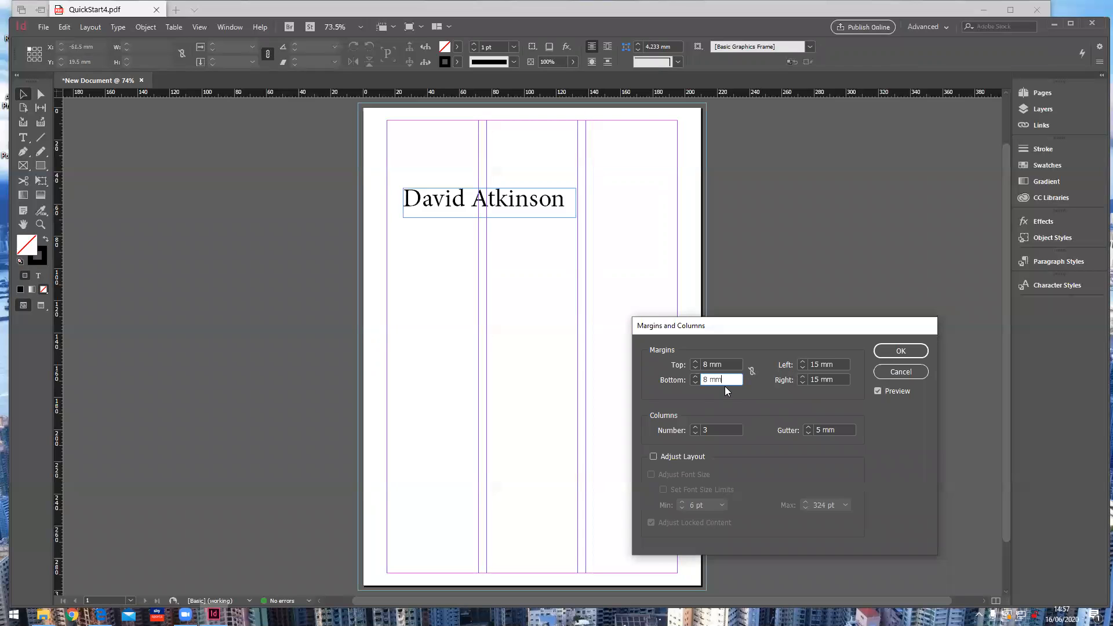
Step: Set 5 columns with a 3 mm gutter, compare the preview, and apply
left_click(693, 427)
left_click(693, 427)
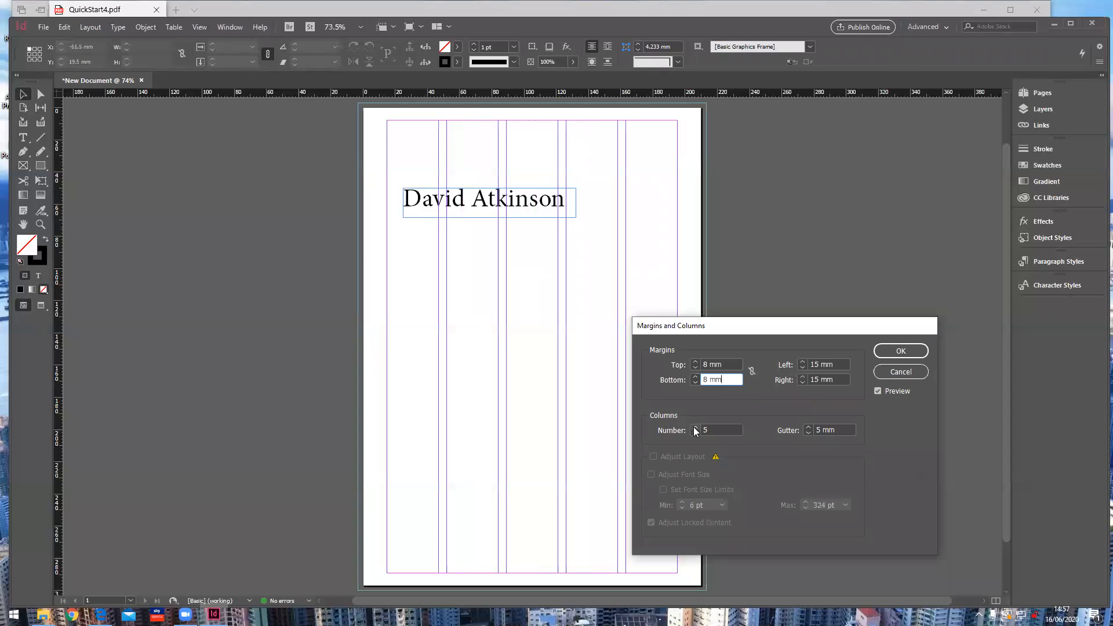
left_click(807, 430)
left_click(808, 430)
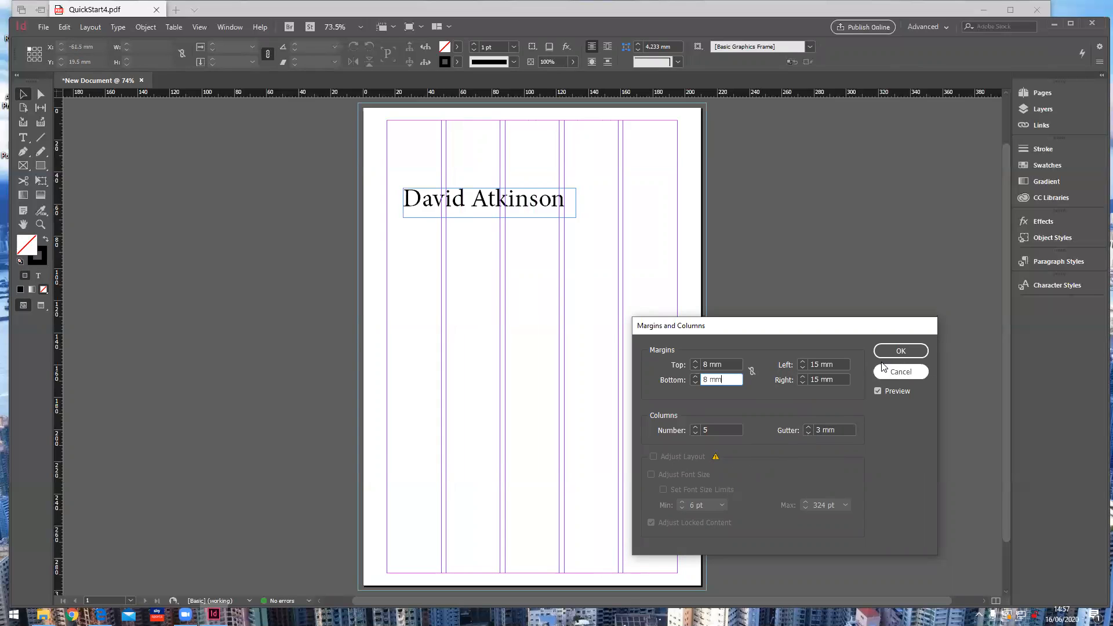
left_click(877, 391)
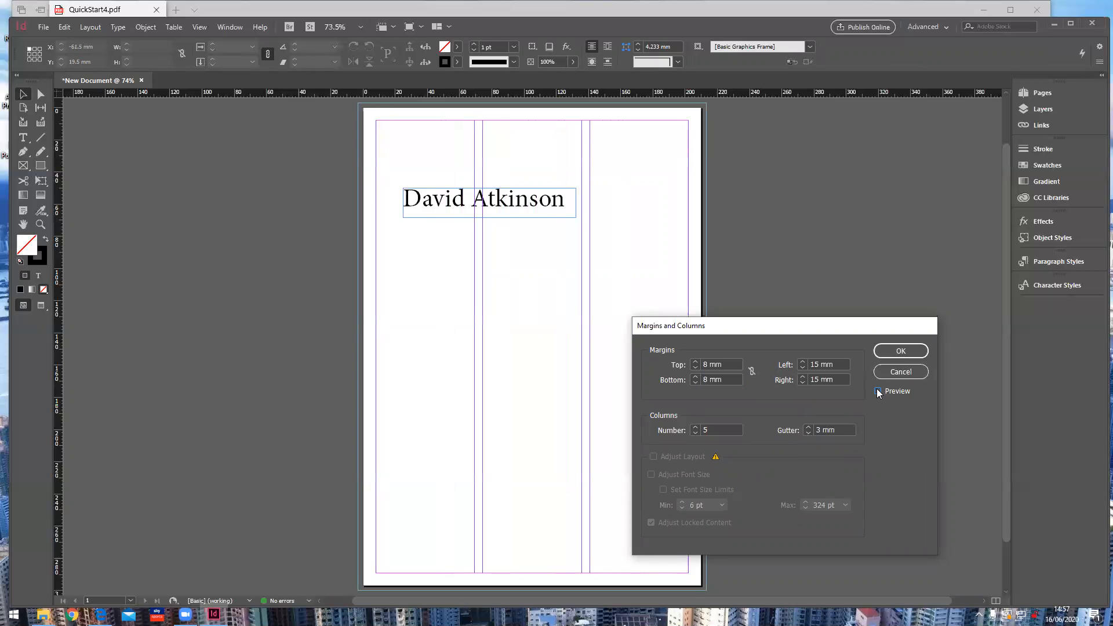
left_click(877, 391)
left_click(877, 391)
left_click(876, 390)
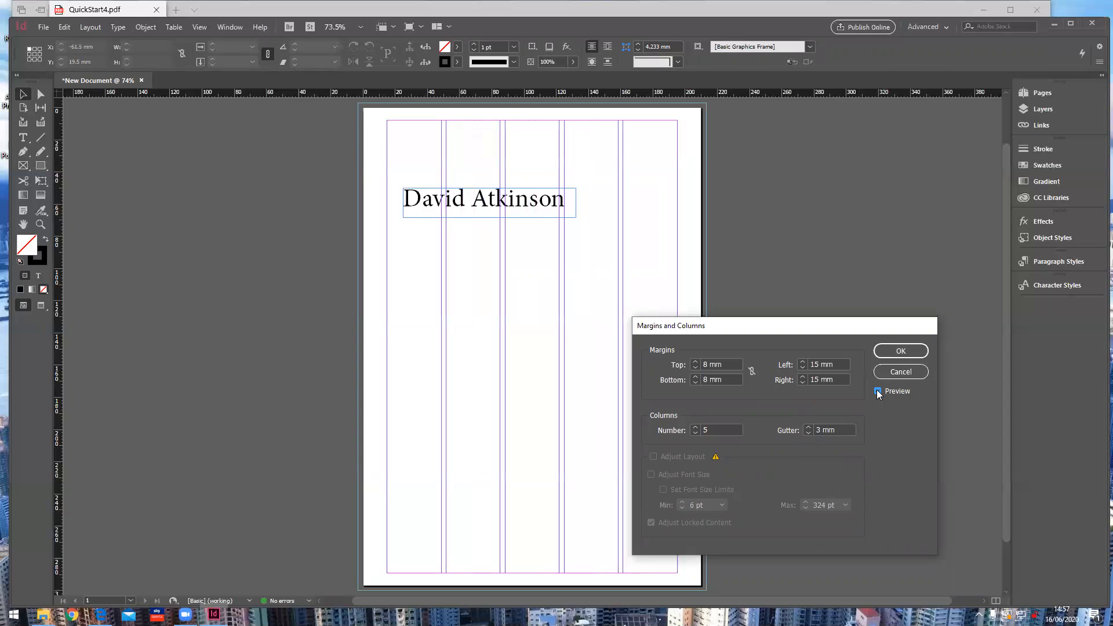
left_click(900, 351)
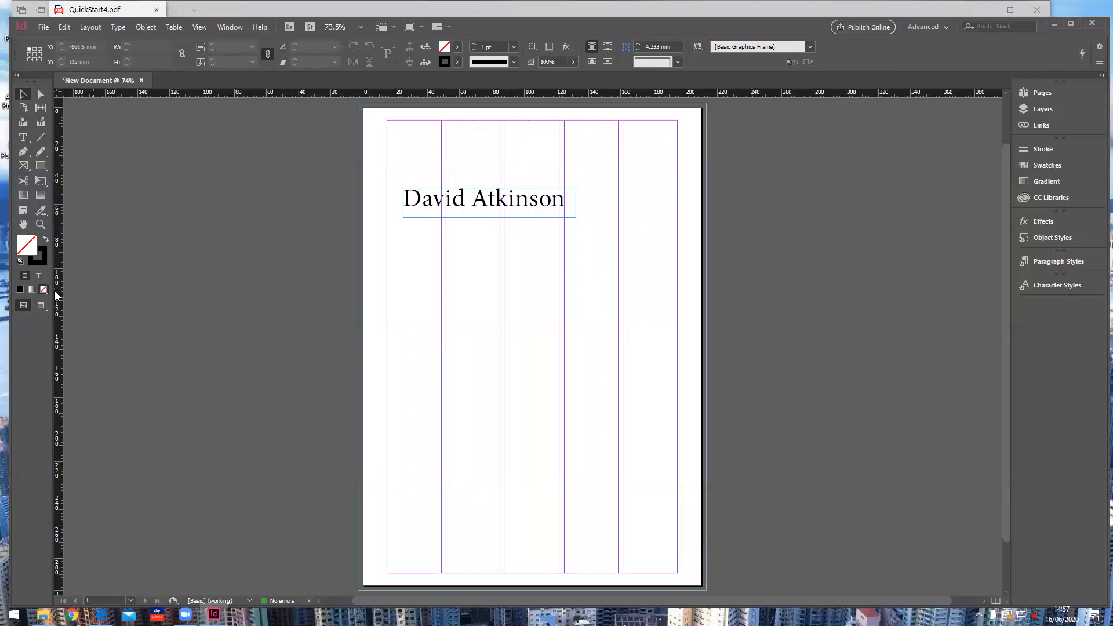
left_click(40, 306)
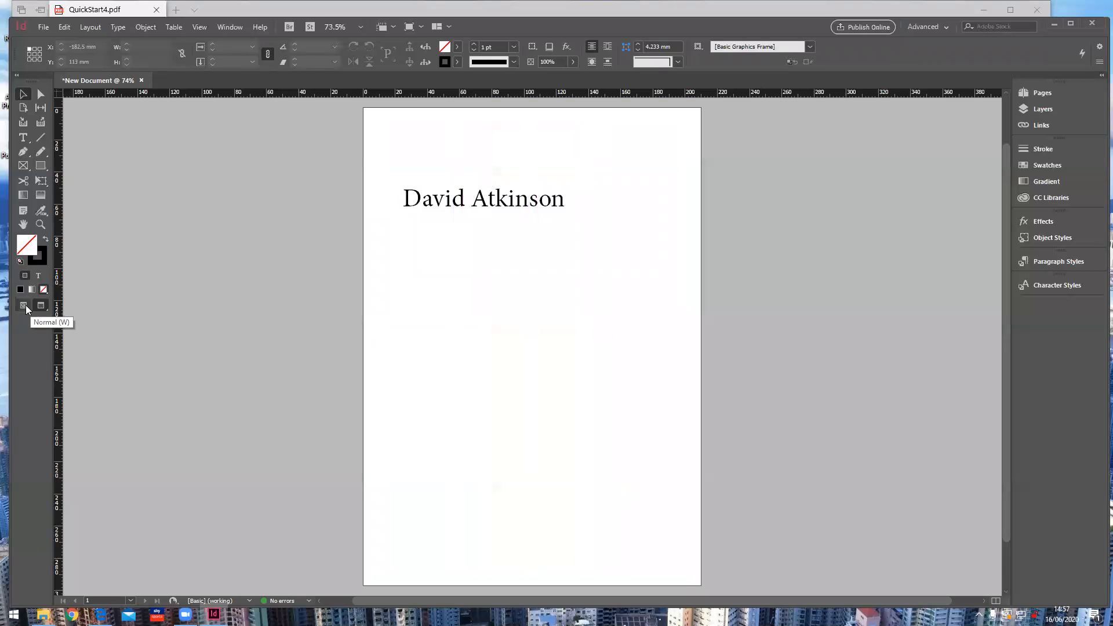
Step: Return to Normal view and add four pages in the Pages panel
left_click(39, 306)
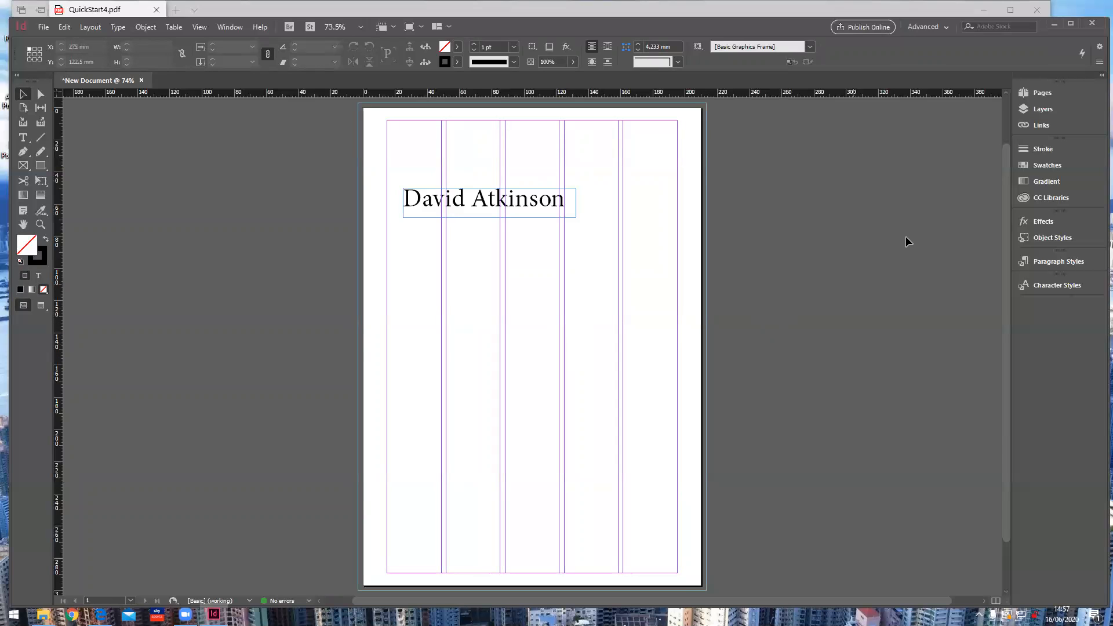
left_click(1042, 92)
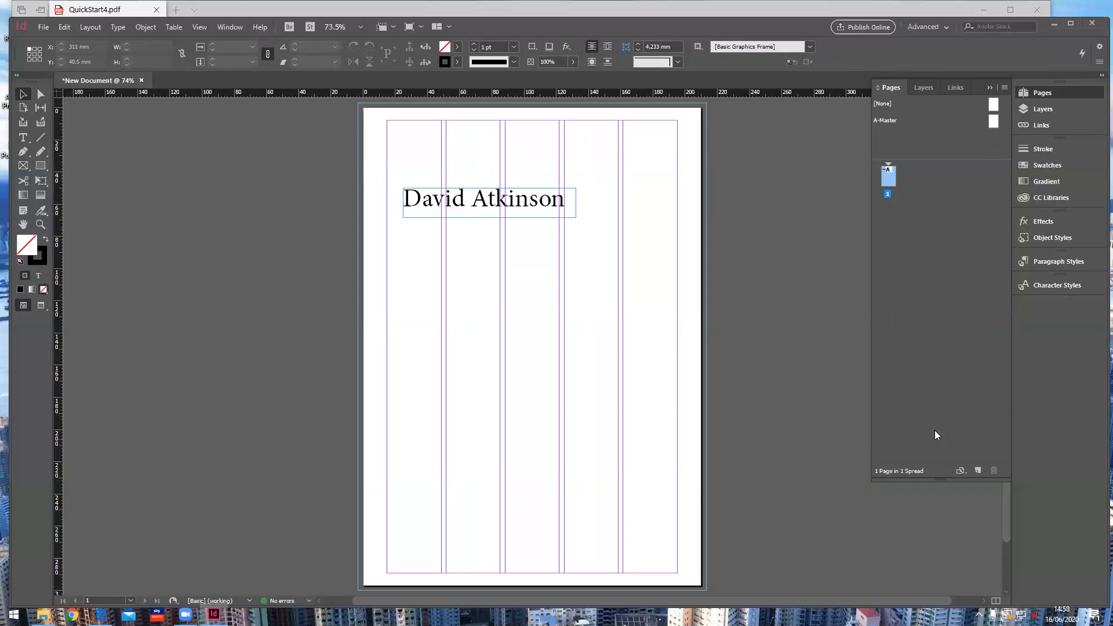
left_click(978, 472)
left_click(978, 472)
left_click(978, 472)
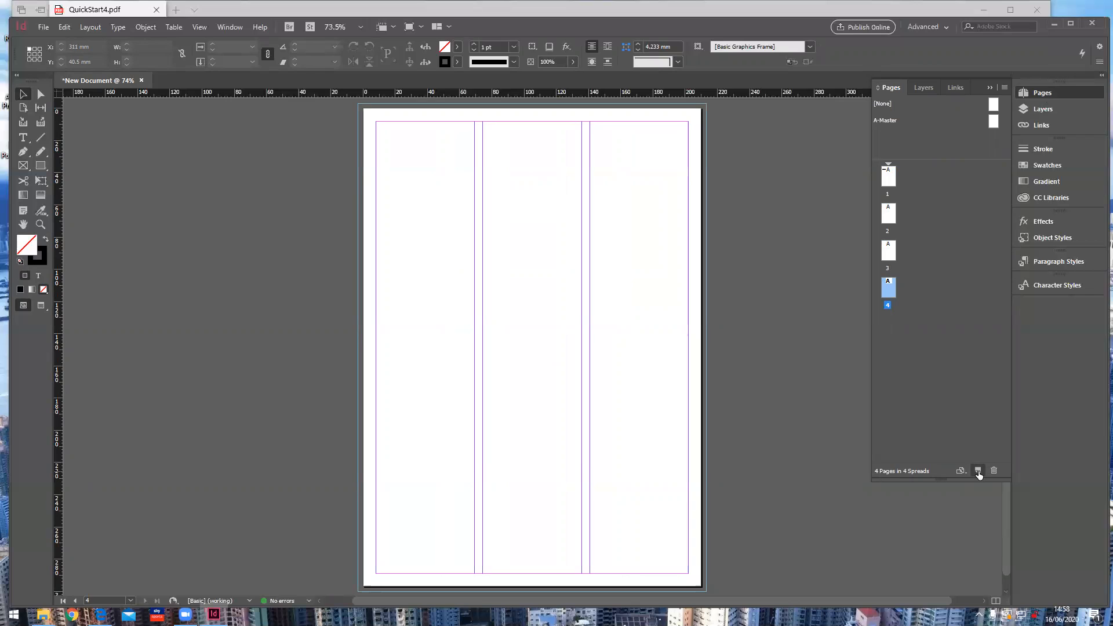
left_click(978, 472)
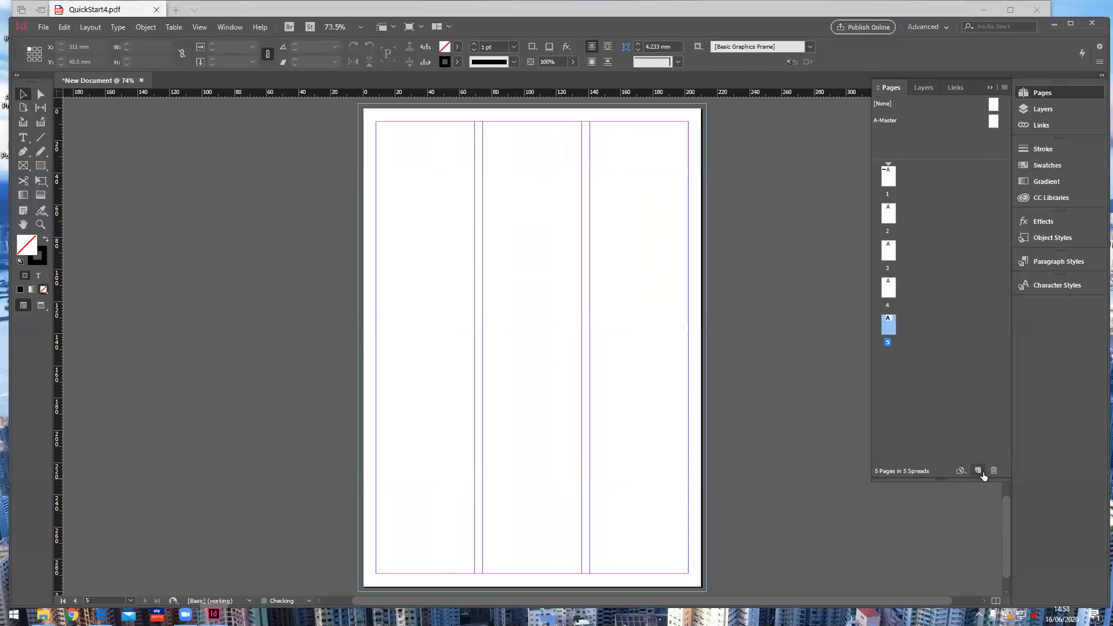
Step: Select and navigate through pages 1 to 5 via their thumbnails
left_click(888, 289)
left_click(890, 255)
left_click(890, 214)
left_click(890, 177)
double_click(887, 181)
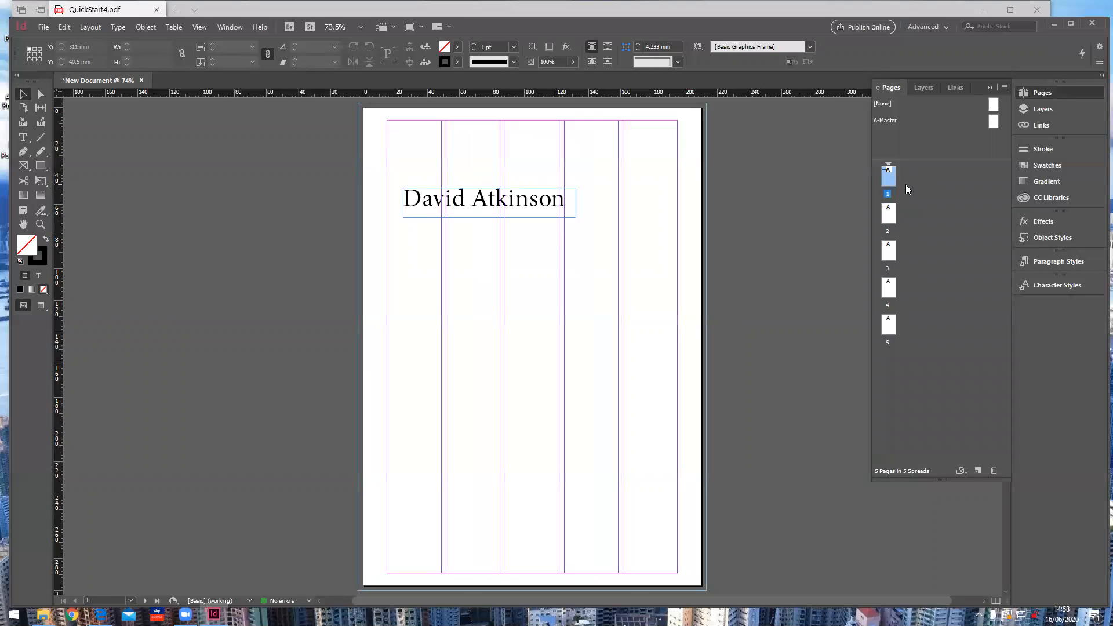
double_click(891, 255)
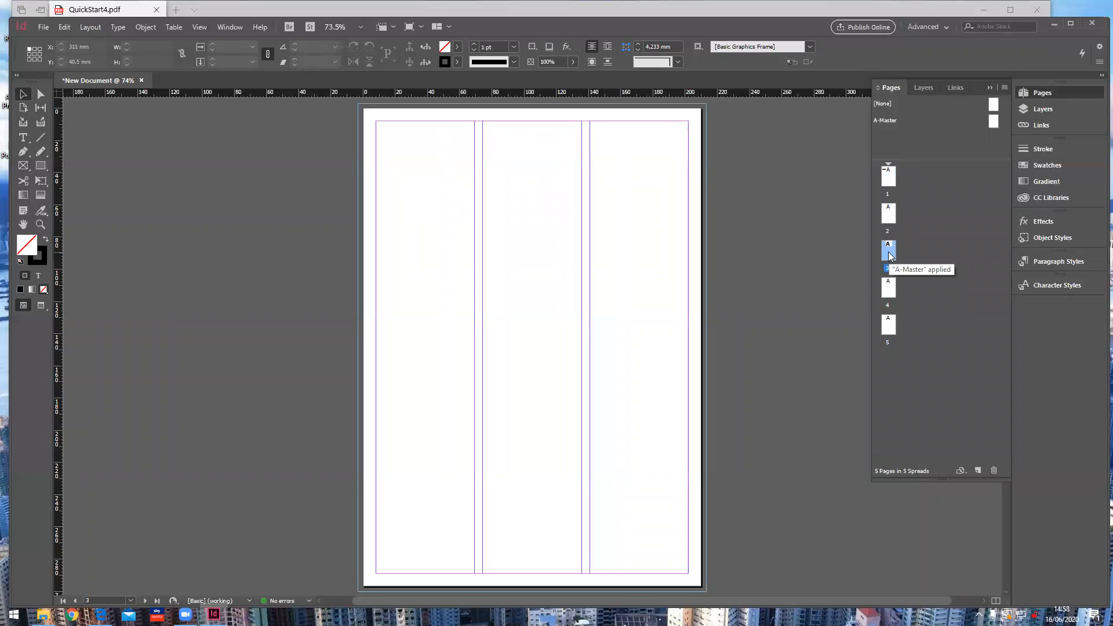
double_click(889, 288)
double_click(890, 323)
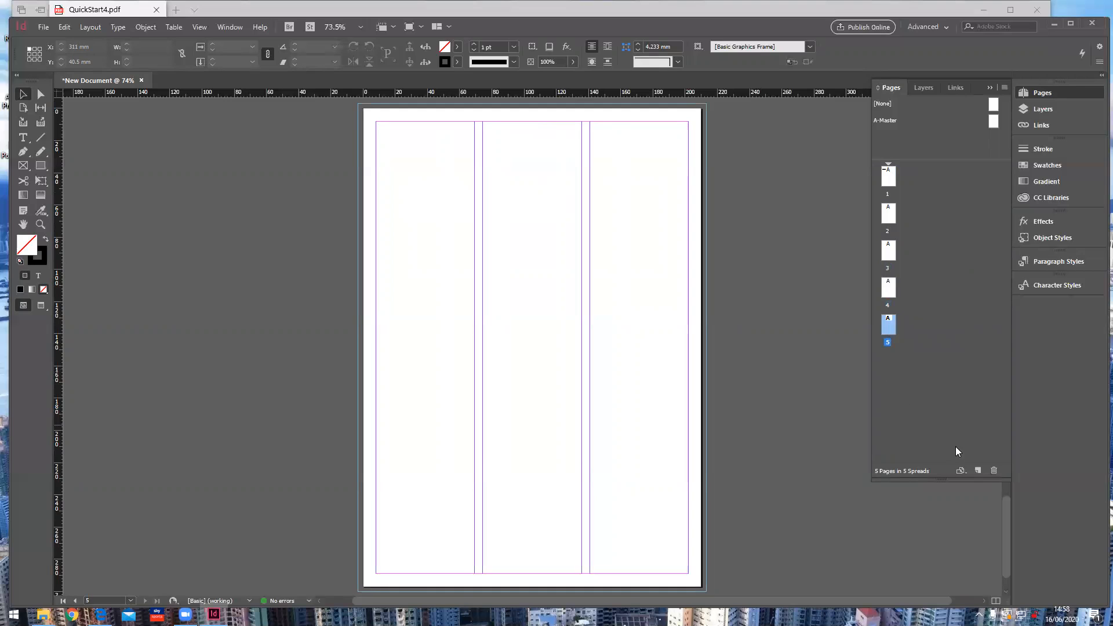
Step: Delete pages 5 through 2, leaving a single-page document
left_click(992, 469)
left_click(993, 469)
left_click(993, 471)
left_click(993, 471)
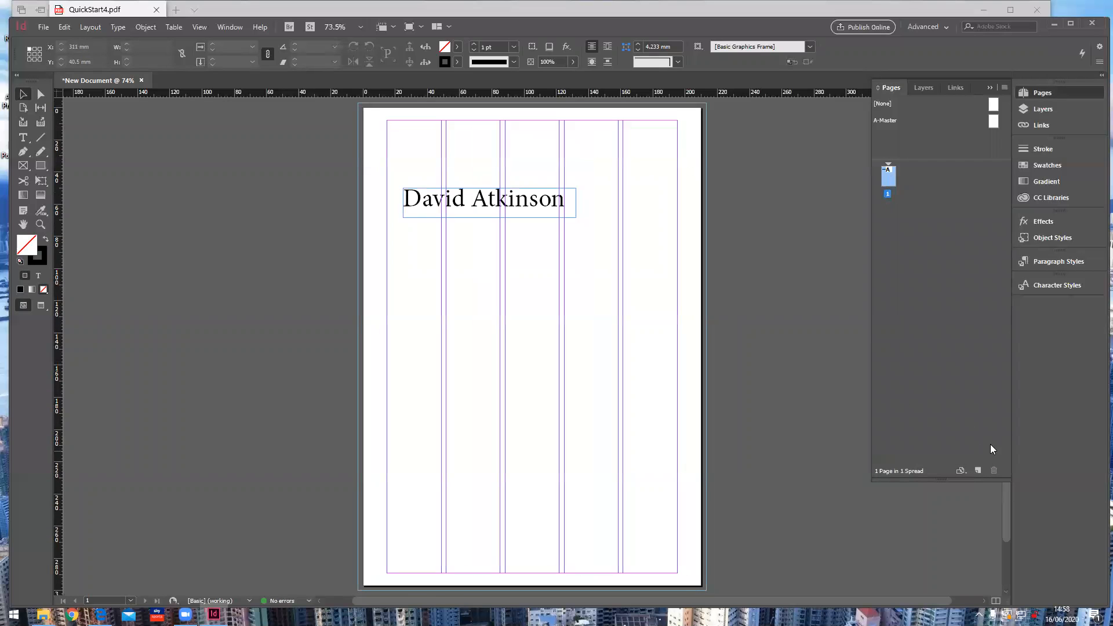
left_click(151, 29)
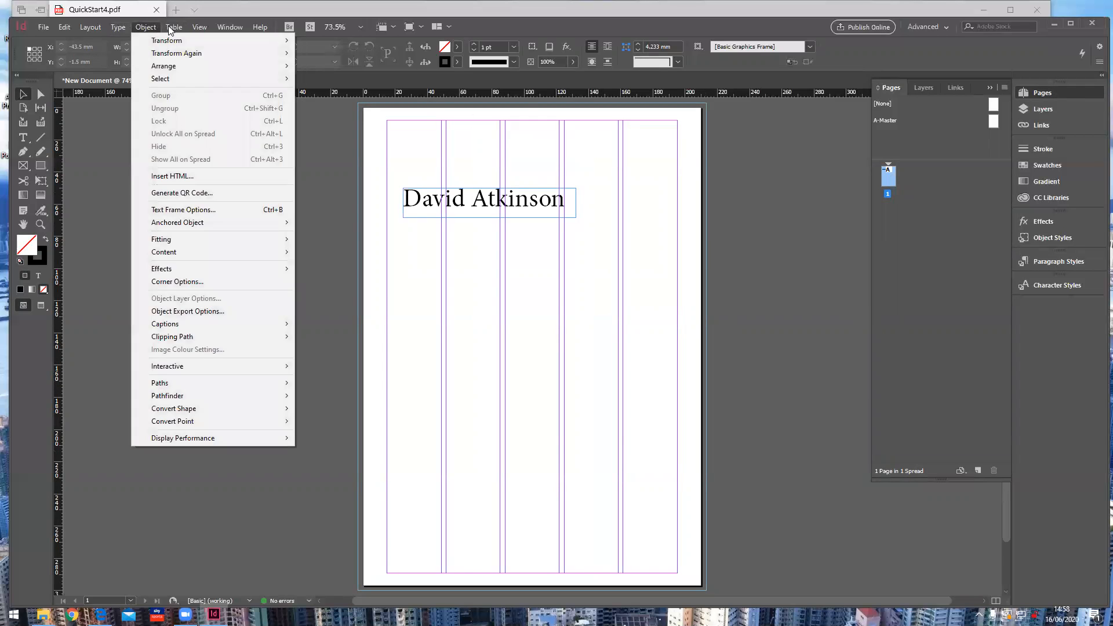
mouse_move(91, 27)
mouse_move(106, 44)
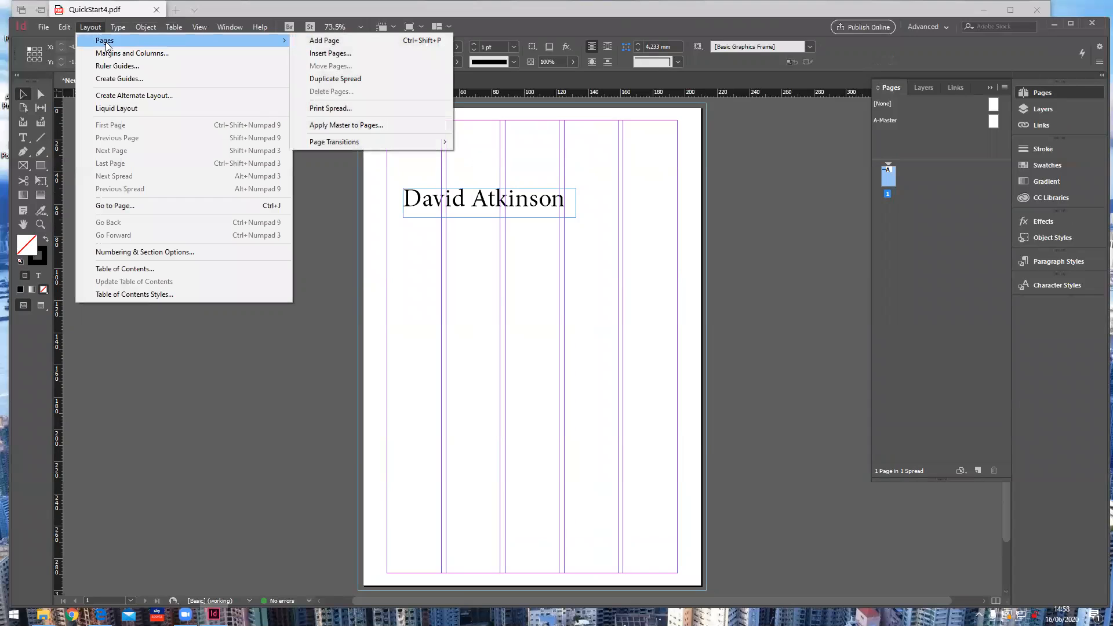
left_click(333, 56)
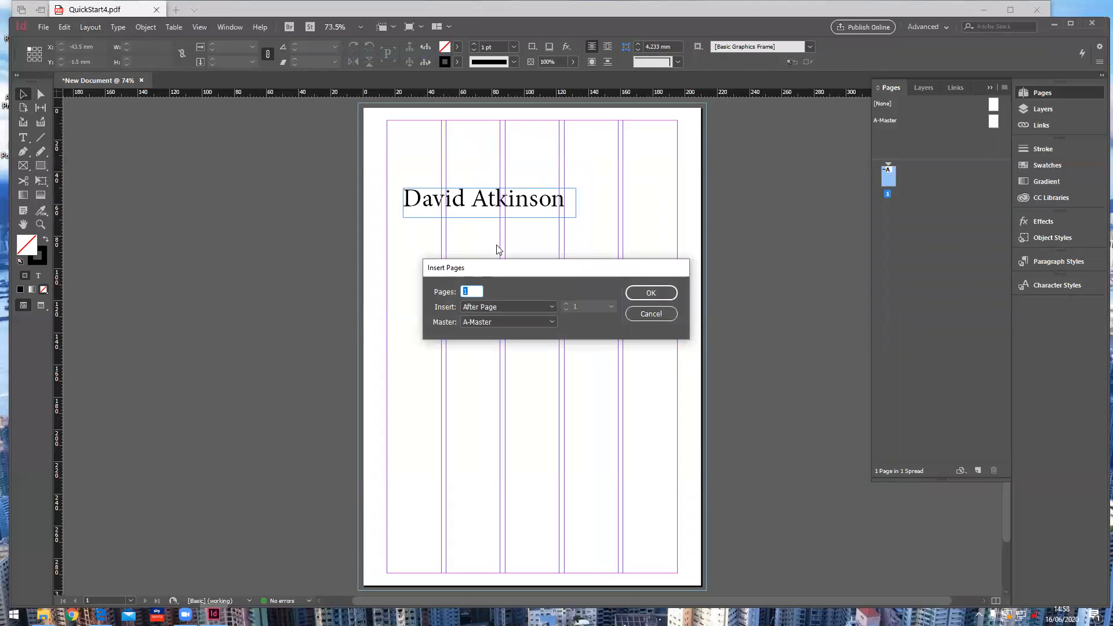
type("8")
left_click(653, 294)
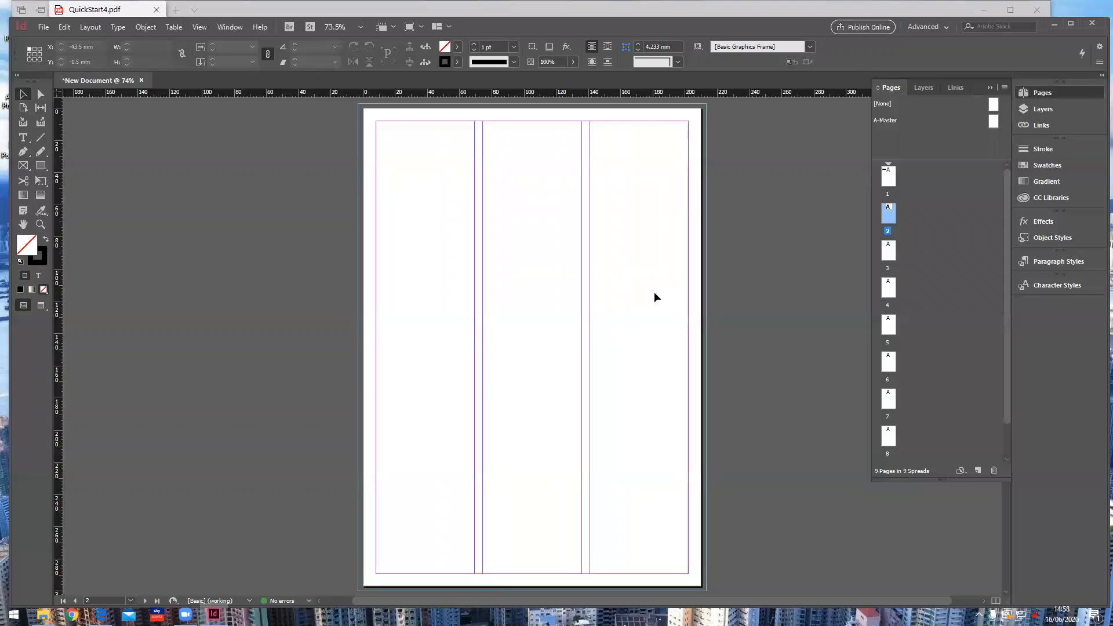
left_click(888, 436)
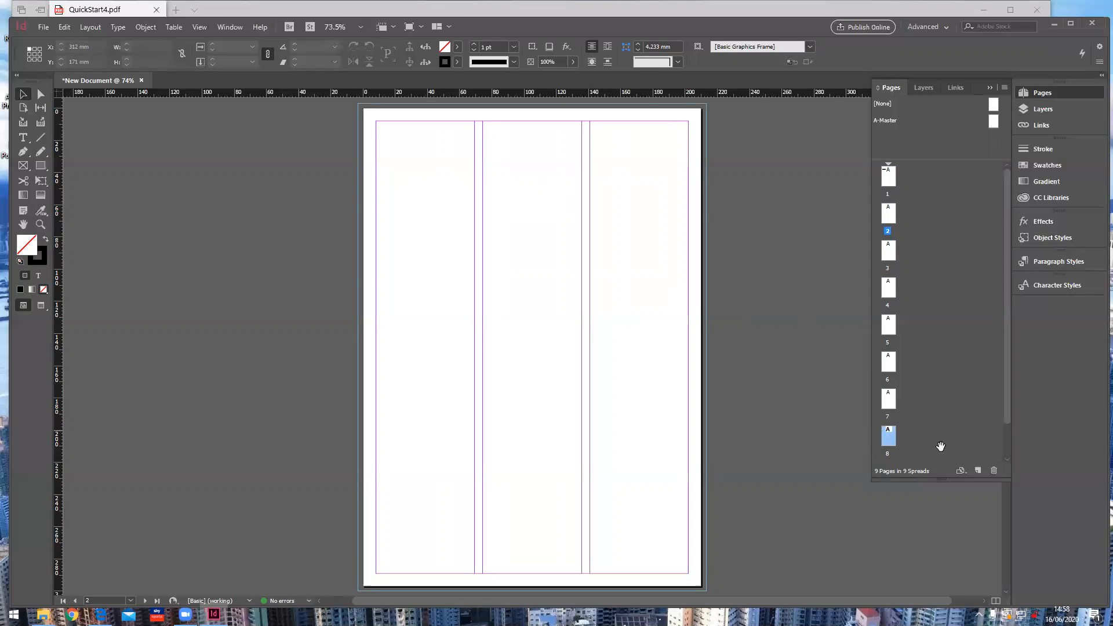
left_click(993, 470)
left_click(994, 470)
left_click(994, 470)
left_click(994, 470)
left_click(993, 469)
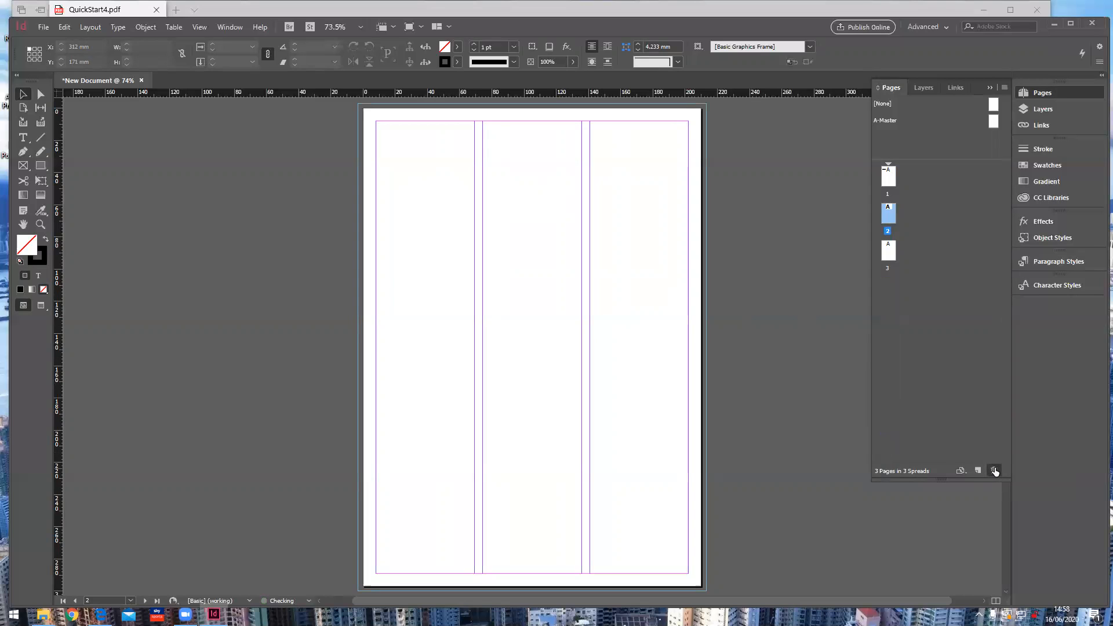
left_click(993, 470)
left_click(994, 470)
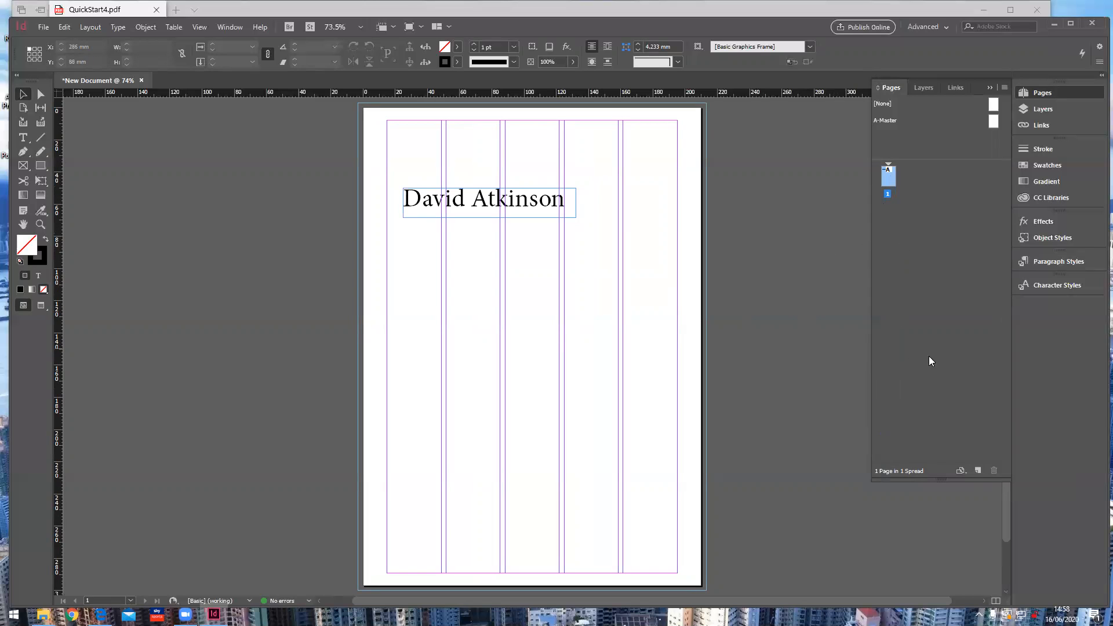
Step: Add page 2, disable Allow Document Pages to Shuffle, and drag page 2 beside page 1
left_click(979, 471)
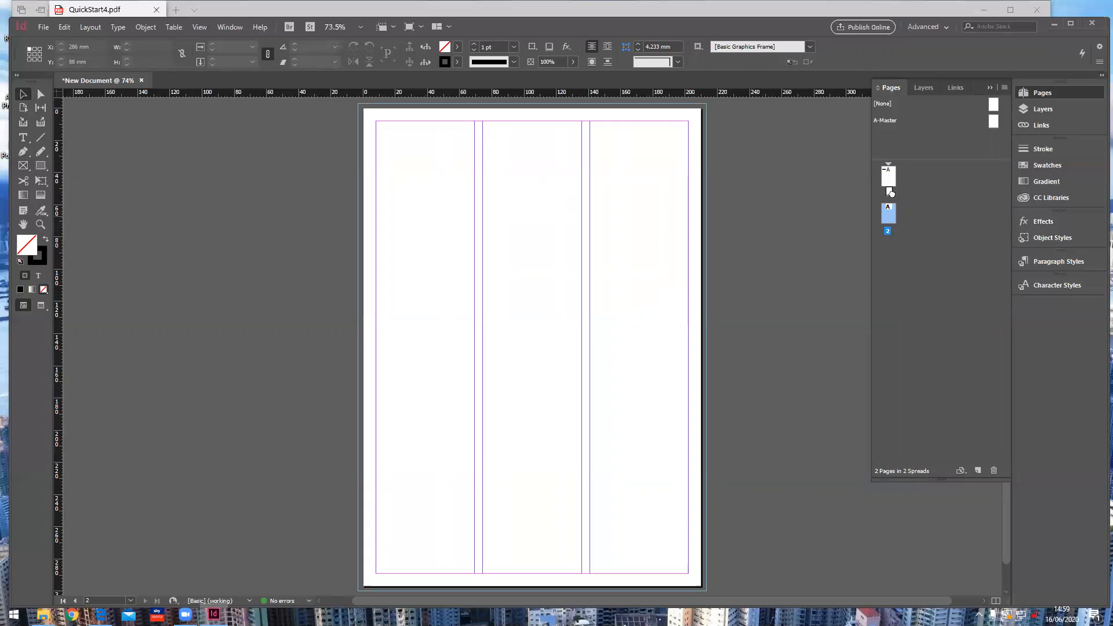
left_click_drag(893, 202, 900, 176)
left_click(1004, 88)
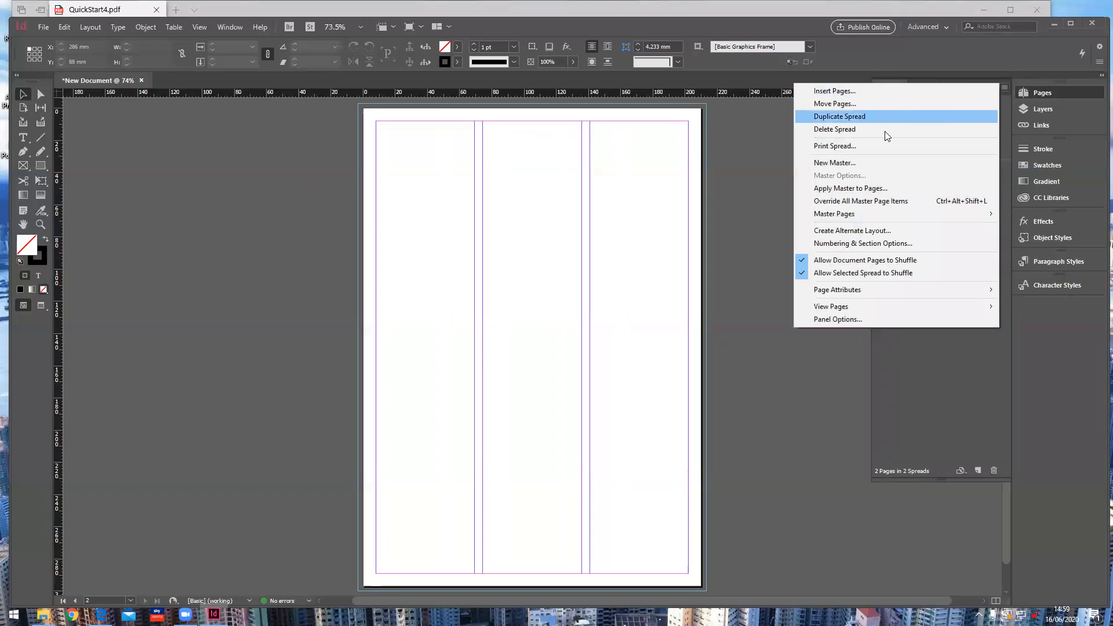
left_click(843, 264)
left_click(895, 249)
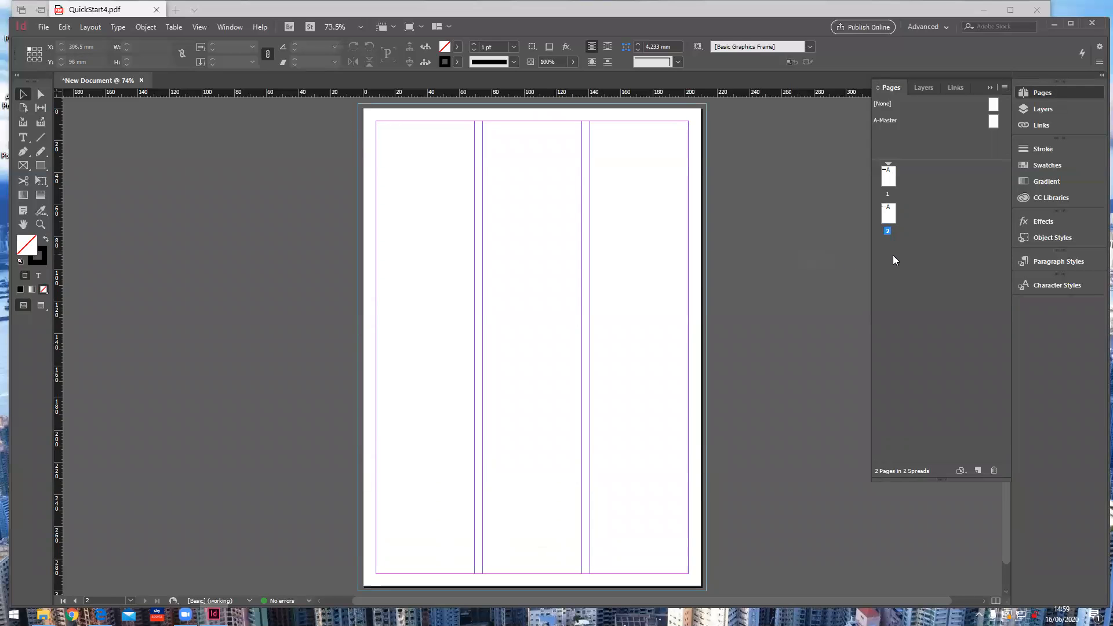
left_click(888, 215)
left_click_drag(889, 215, 897, 184)
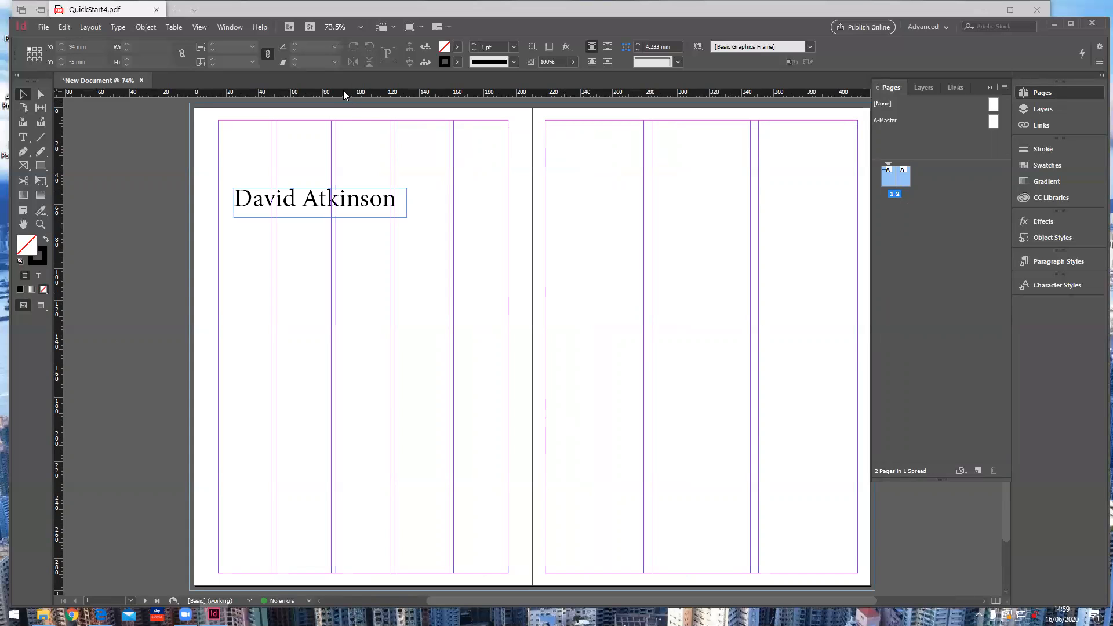
Step: Drag out a horizontal guide at Y 100.5 mm and a vertical guide at X 18.5 mm
left_click_drag(343, 94, 327, 269)
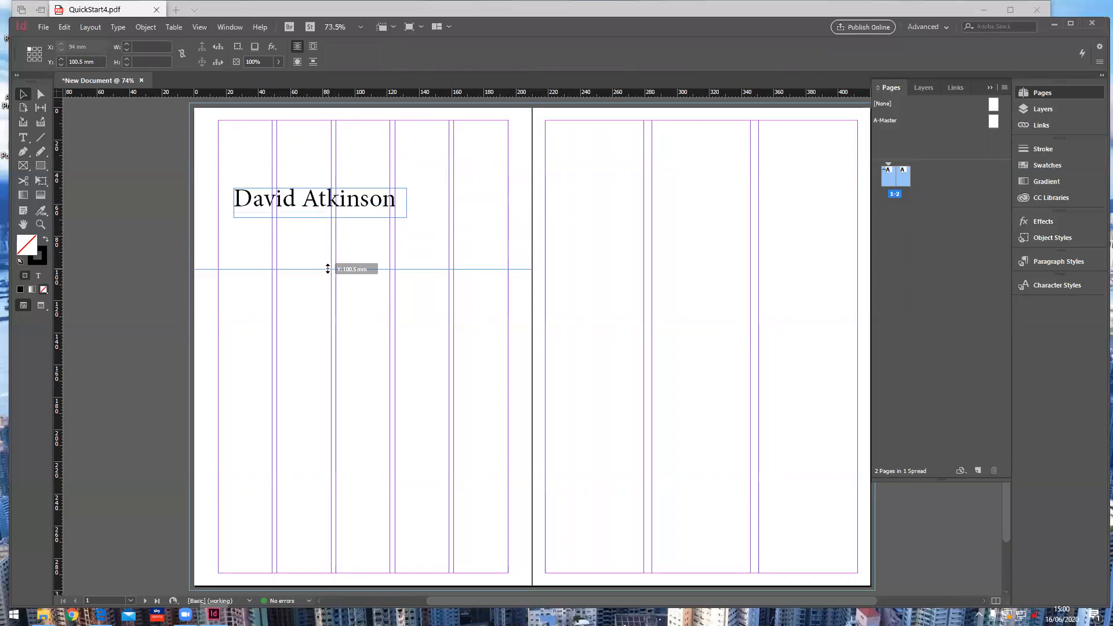
left_click_drag(328, 269, 327, 269)
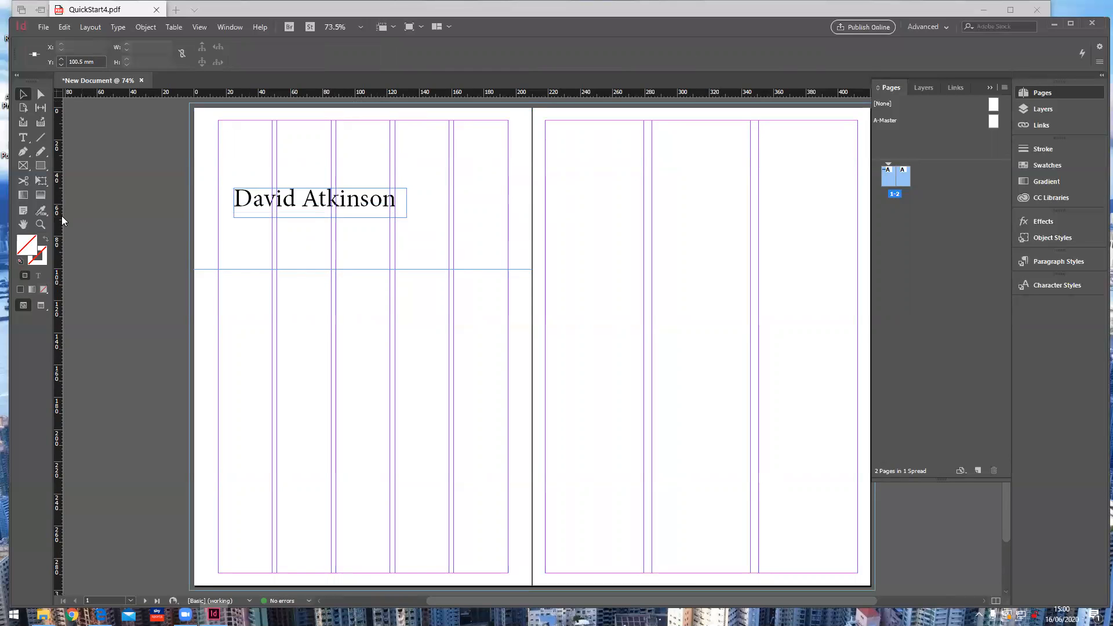
left_click_drag(58, 214, 227, 231)
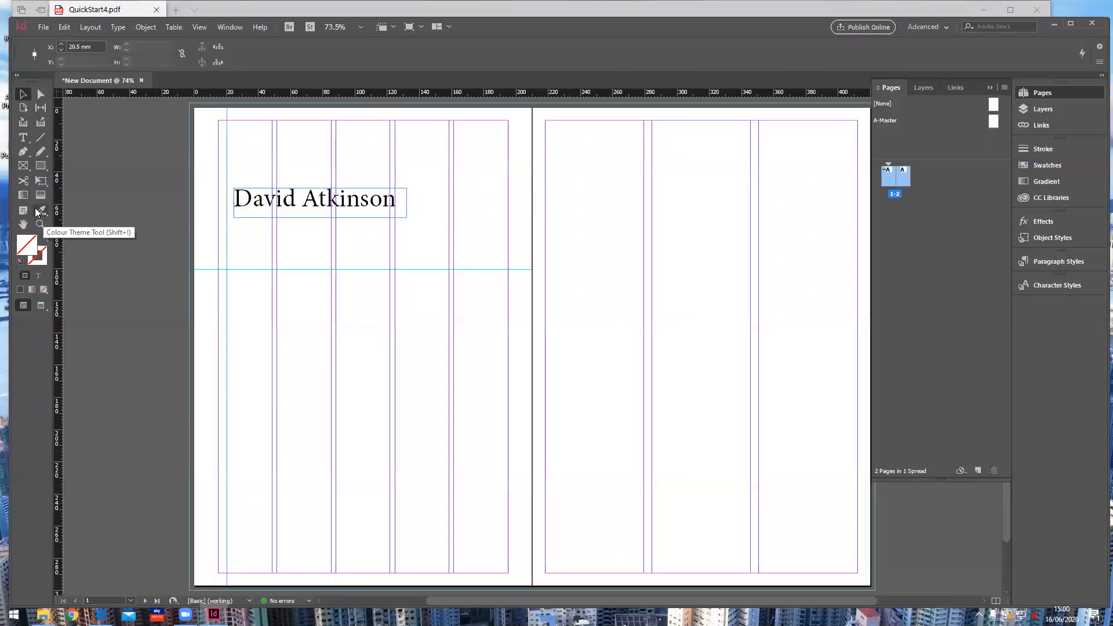
Step: Zoom in on the heading and move the horizontal guide up to 99.5 mm
left_click(40, 224)
left_click(222, 266)
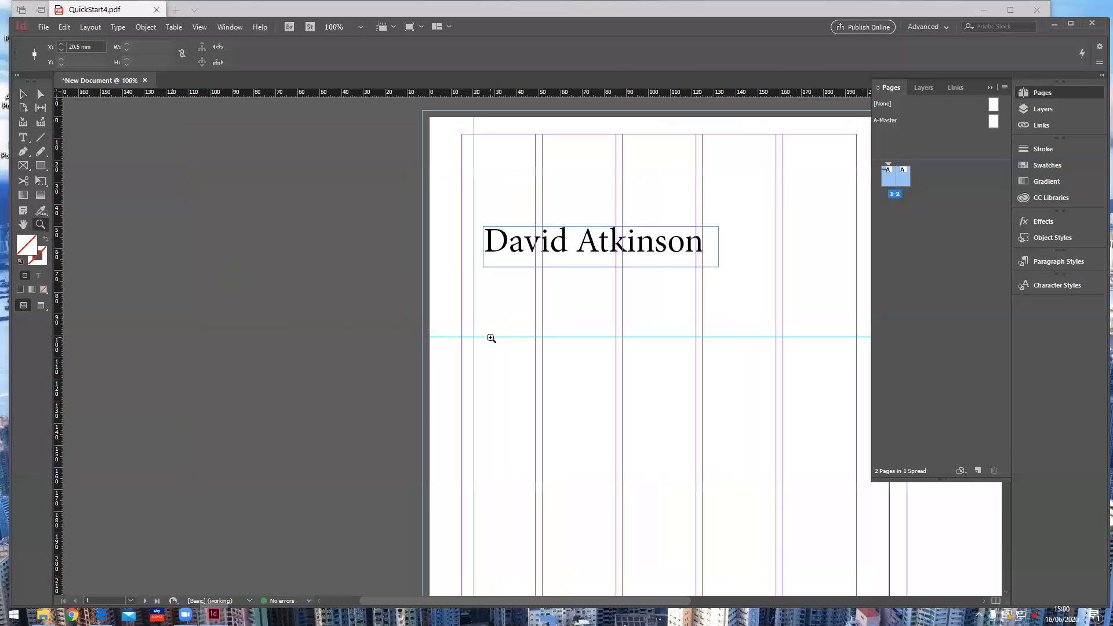
left_click(556, 343)
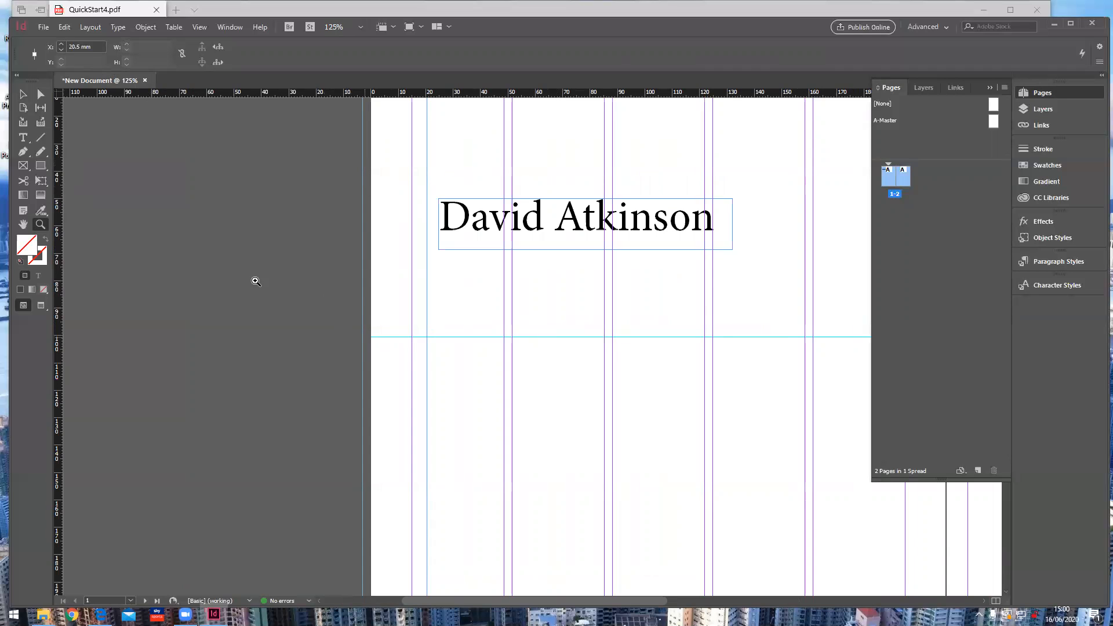
left_click(24, 94)
left_click_drag(404, 336, 424, 323)
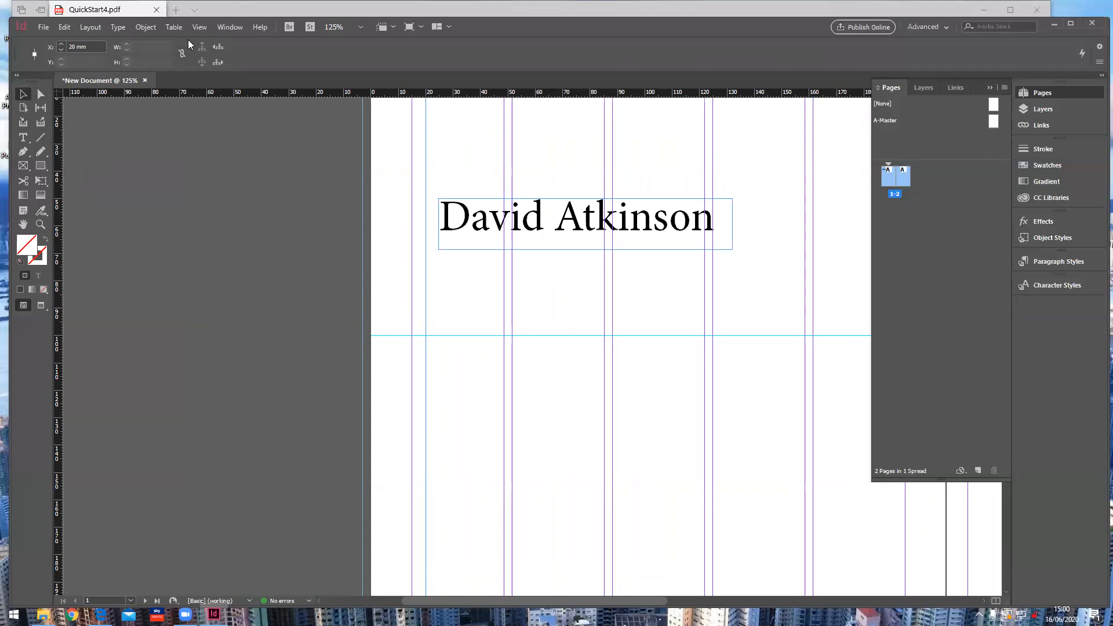
Step: Browse the View and Layout menus
left_click(199, 27)
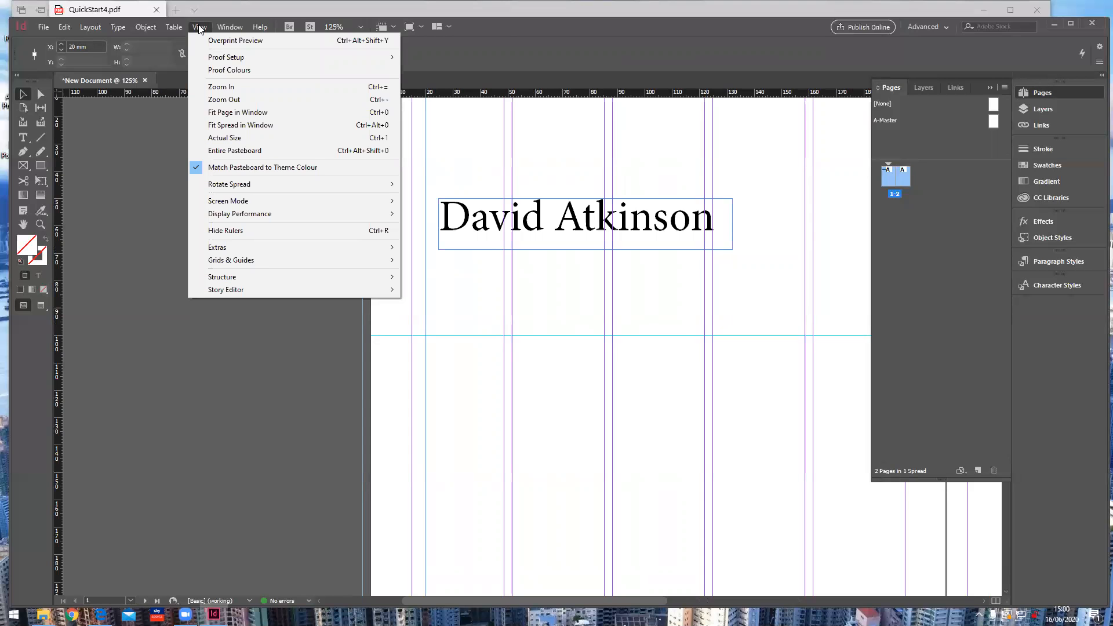
left_click(94, 27)
left_click(94, 27)
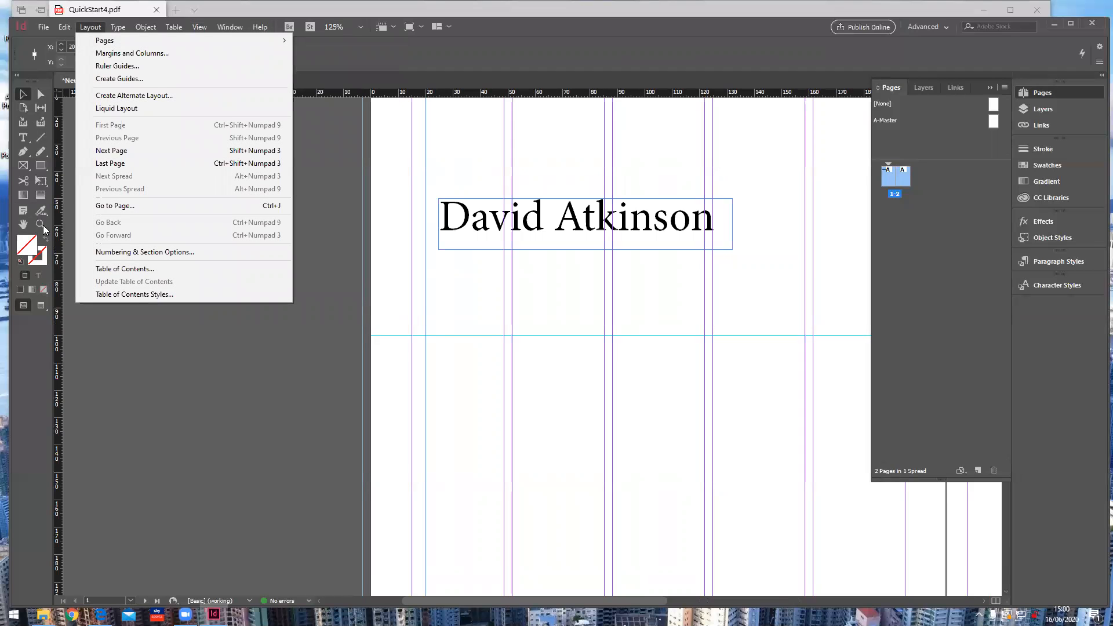
Step: Zoom out to fit both pages, zoom in a step, and pan to frame the spread
left_click(44, 228)
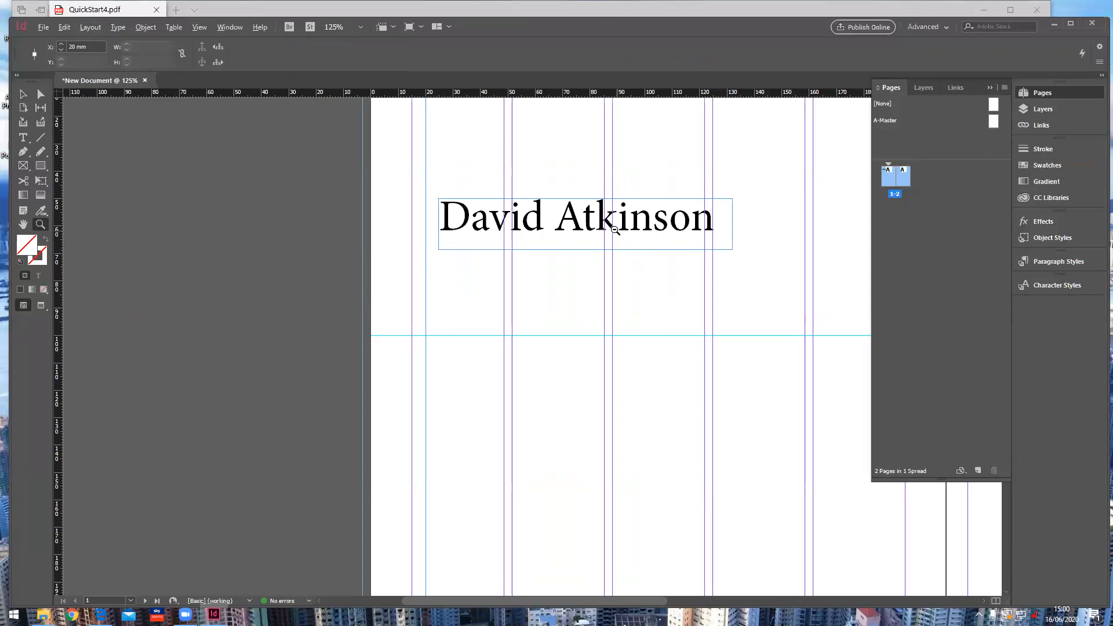
left_click(619, 240, "alt")
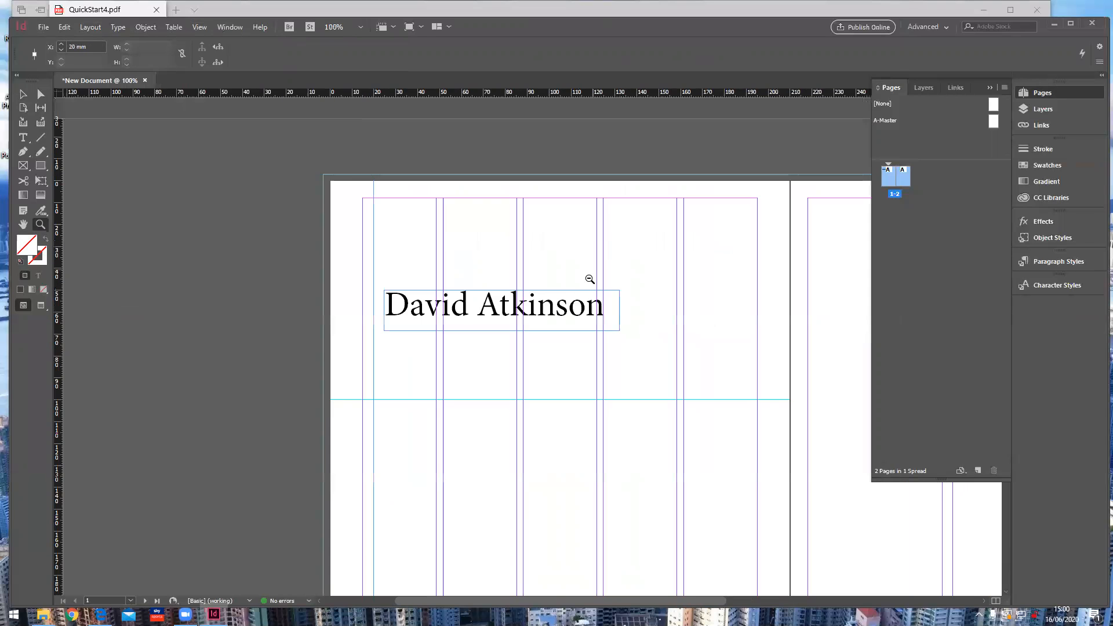
left_click(574, 306, "alt")
left_click(572, 314, "alt")
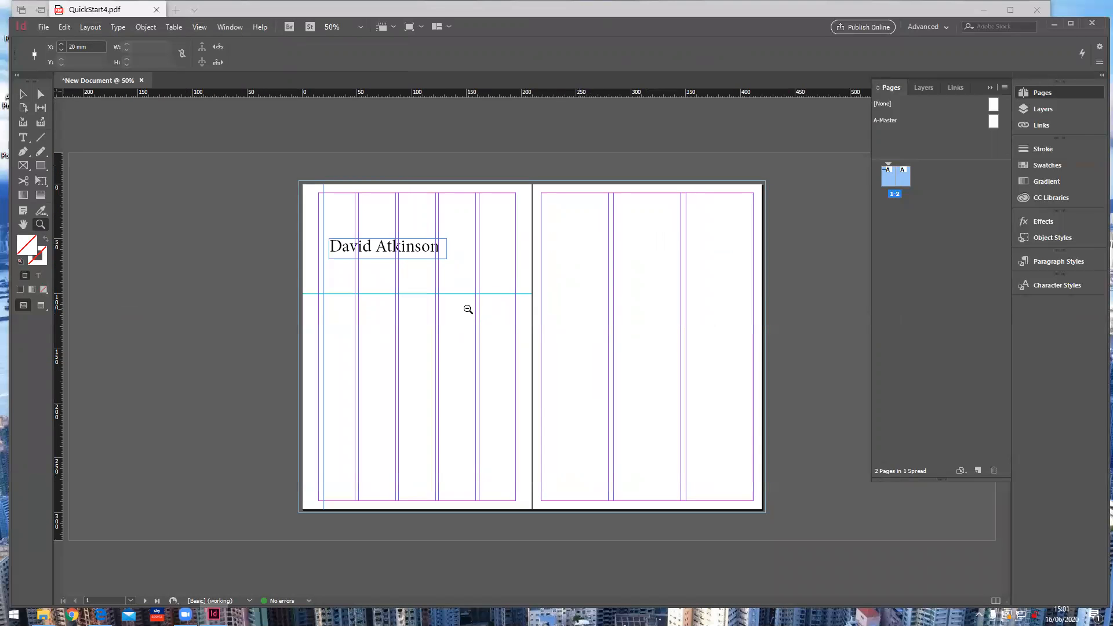
left_click(463, 292)
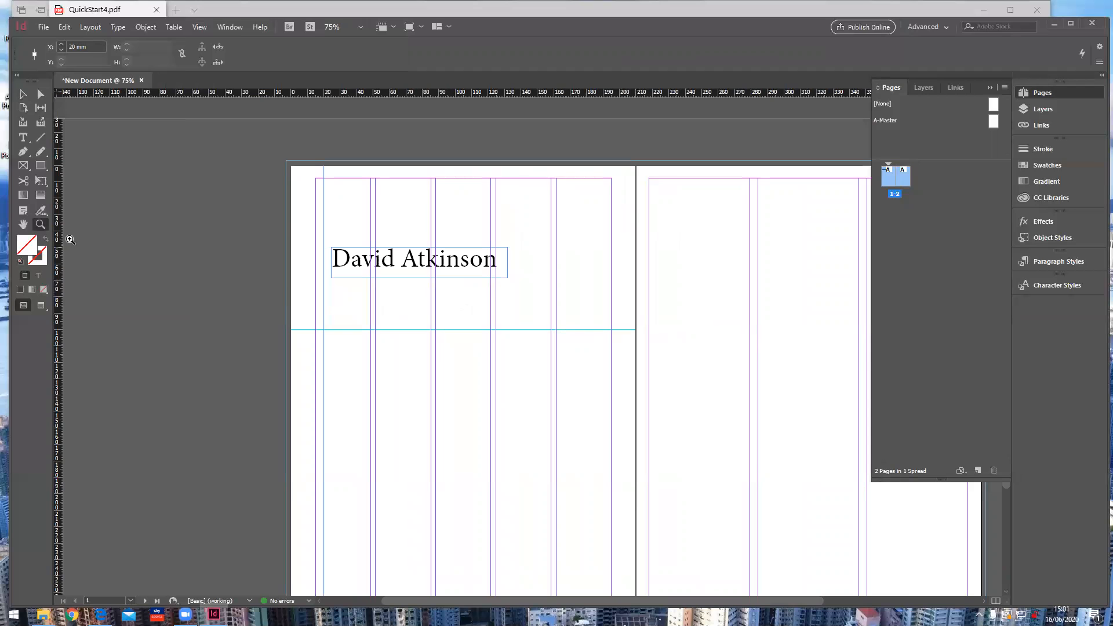
left_click(23, 225)
left_click_drag(369, 335, 199, 280)
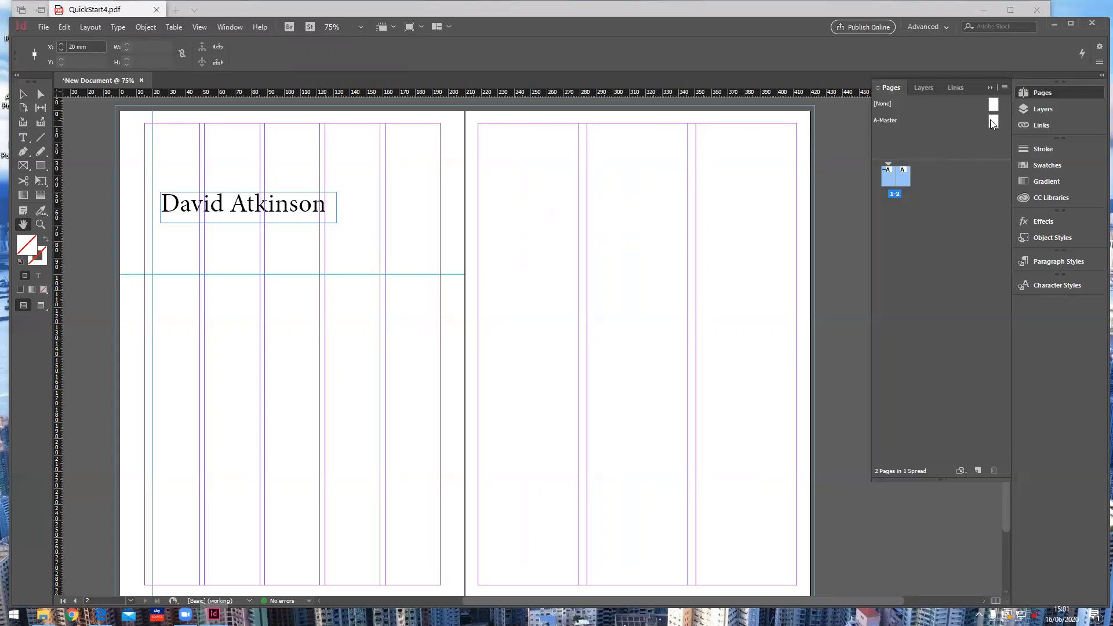
Step: On the A-Master, draw a black-filled square frame at the top of the middle column
double_click(992, 120)
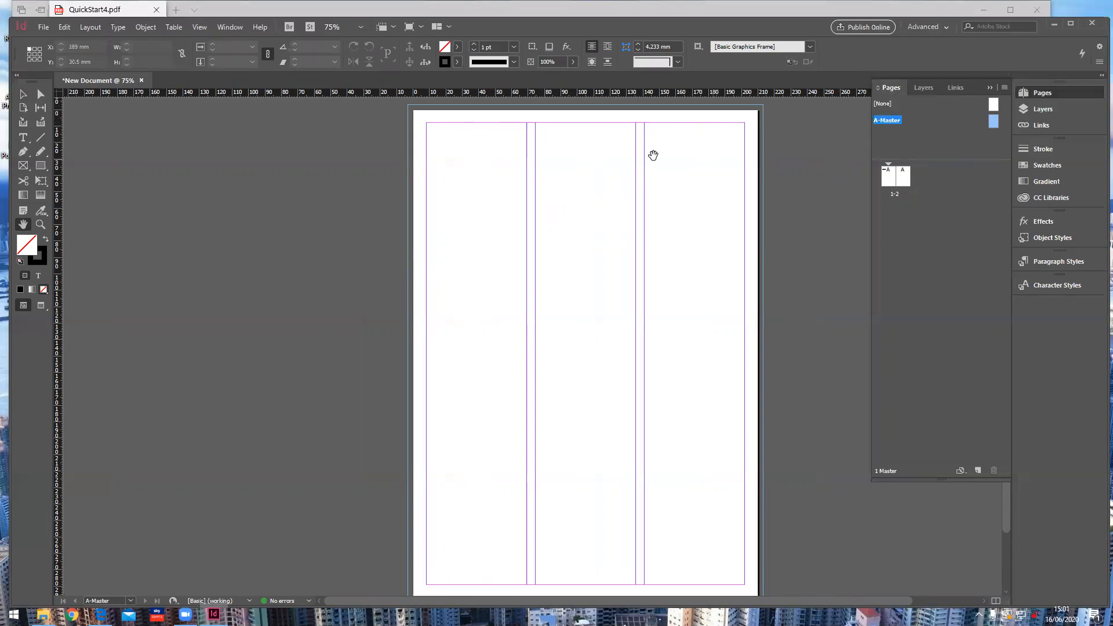
left_click(39, 167)
left_click(46, 238)
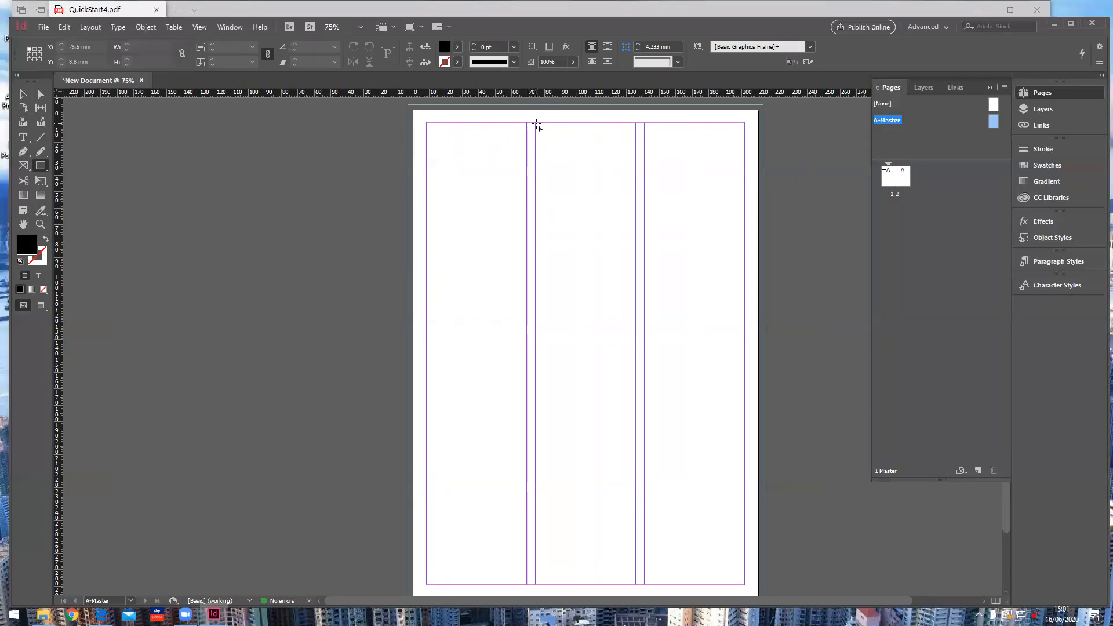
mouse_move(534, 122)
left_mouse_down()
mouse_move(571, 132)
mouse_move(637, 221)
left_mouse_up()
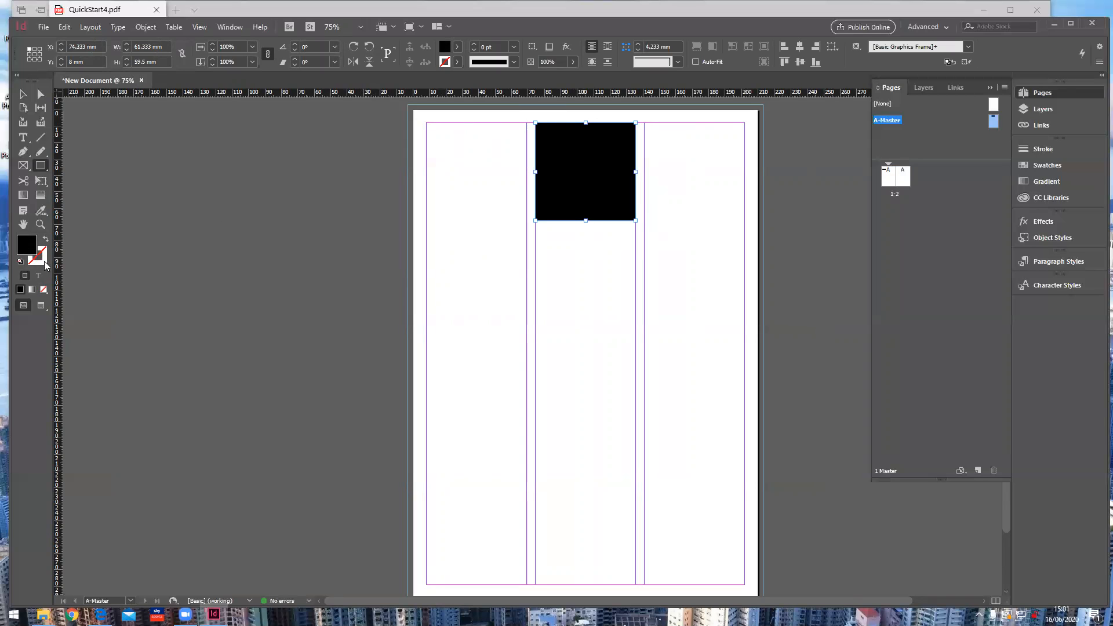
Step: Switch the frame's fill to None, then back to black
left_click(42, 260)
left_click(28, 245)
left_click(44, 292)
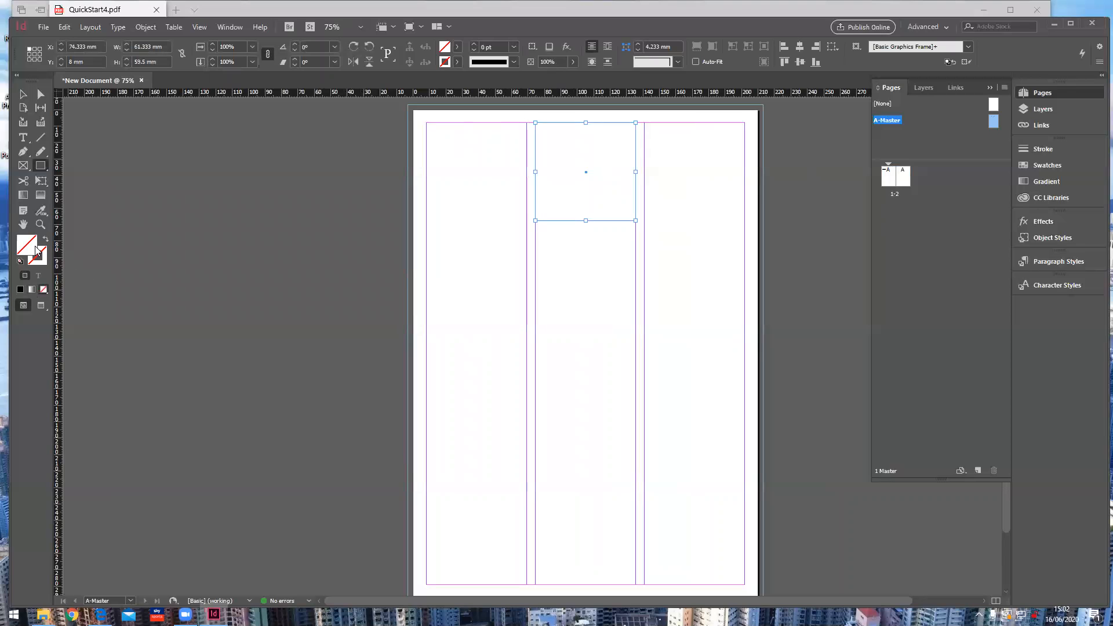
left_click(21, 291)
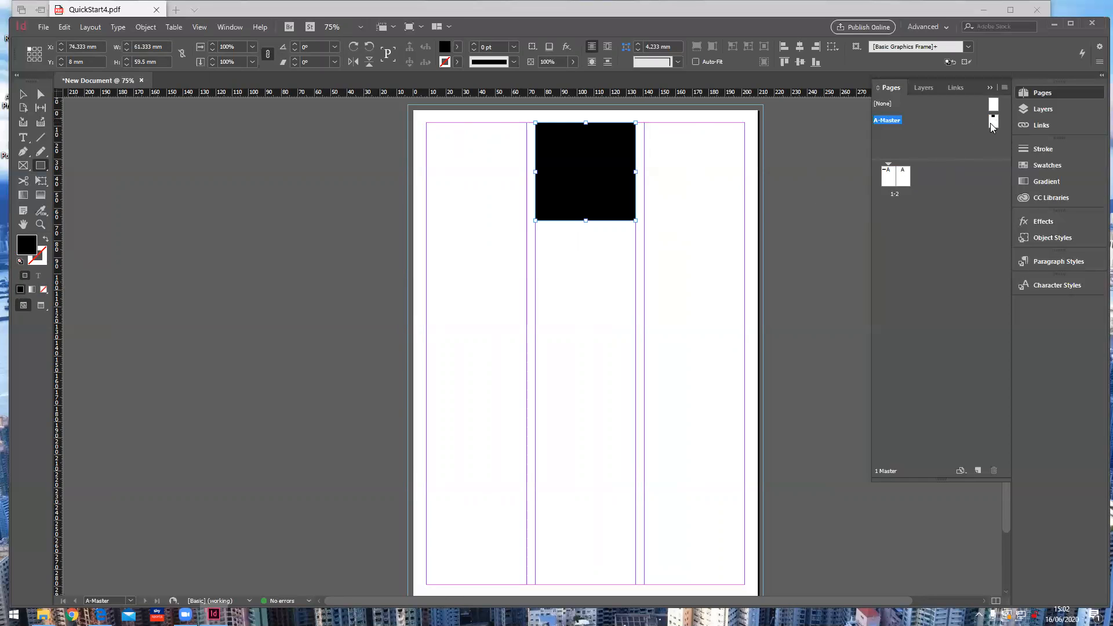
Step: After checking pages 1-2, delete the black square from the A-Master
double_click(890, 181)
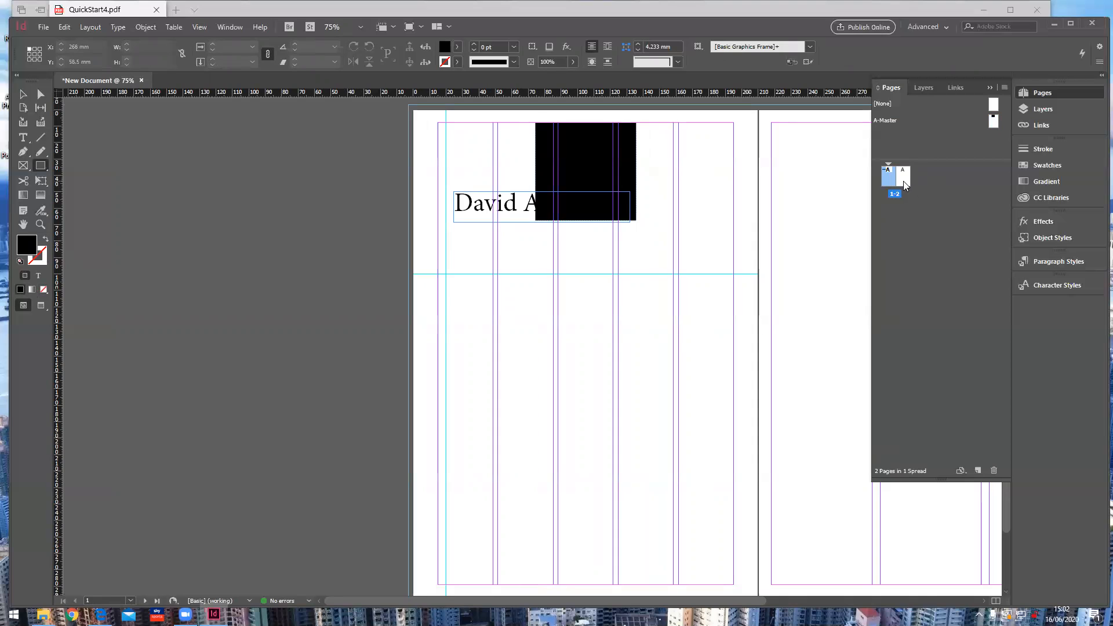
double_click(904, 183)
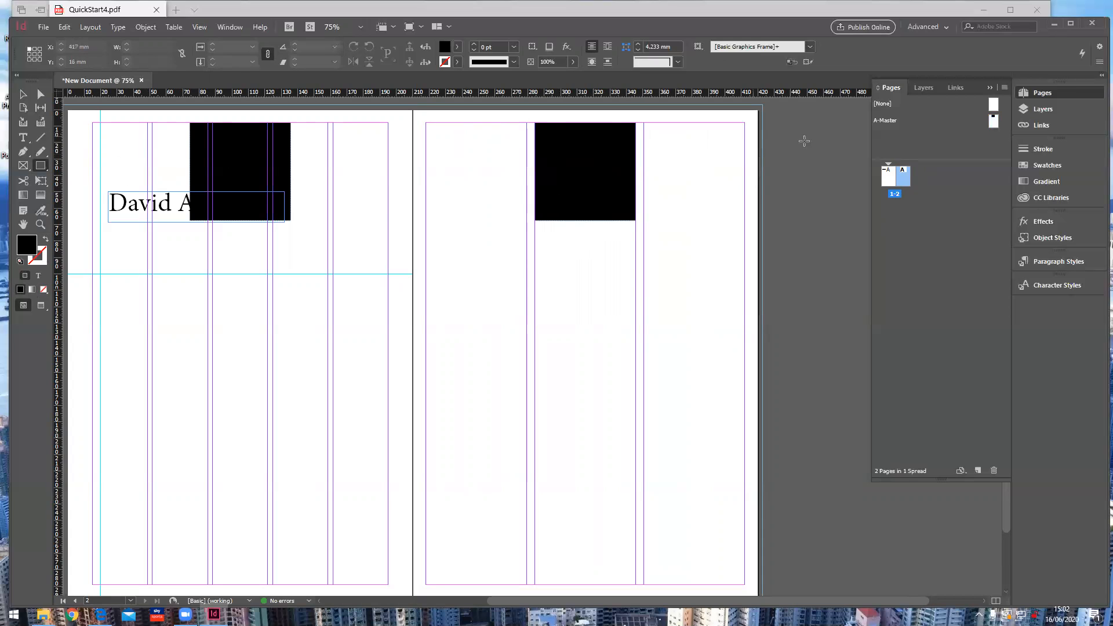
double_click(993, 120)
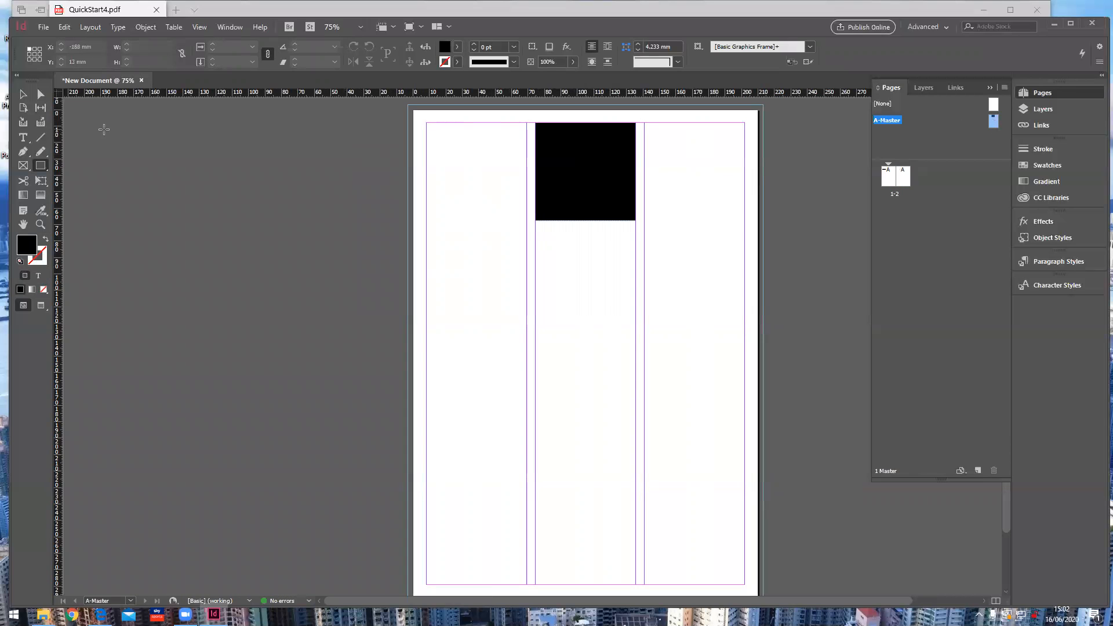
left_click(22, 96)
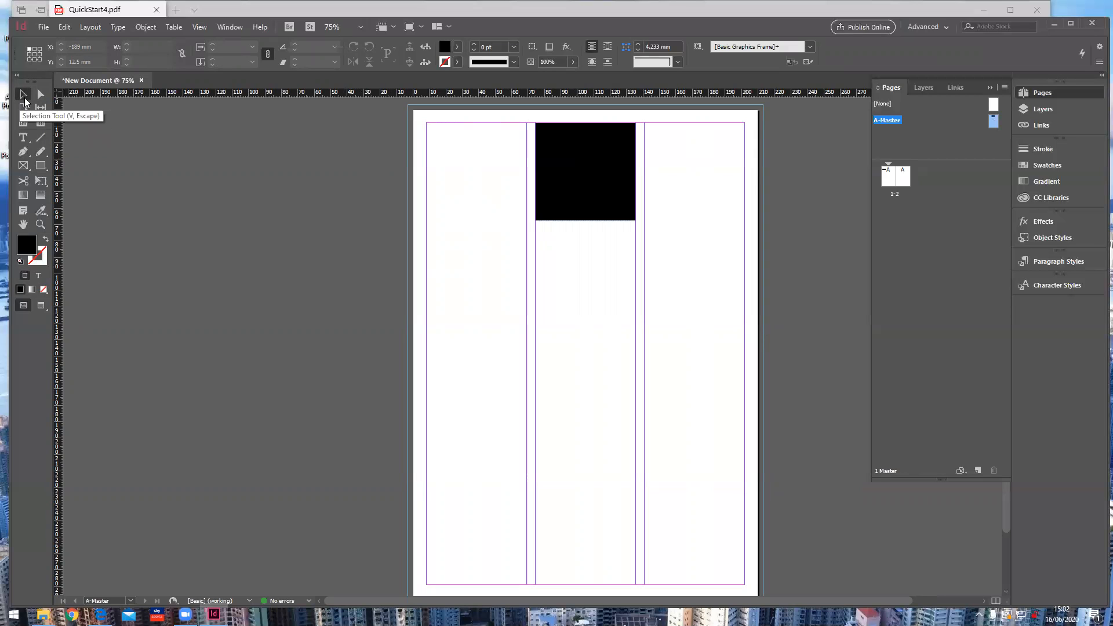
left_click(580, 154)
key("Delete")
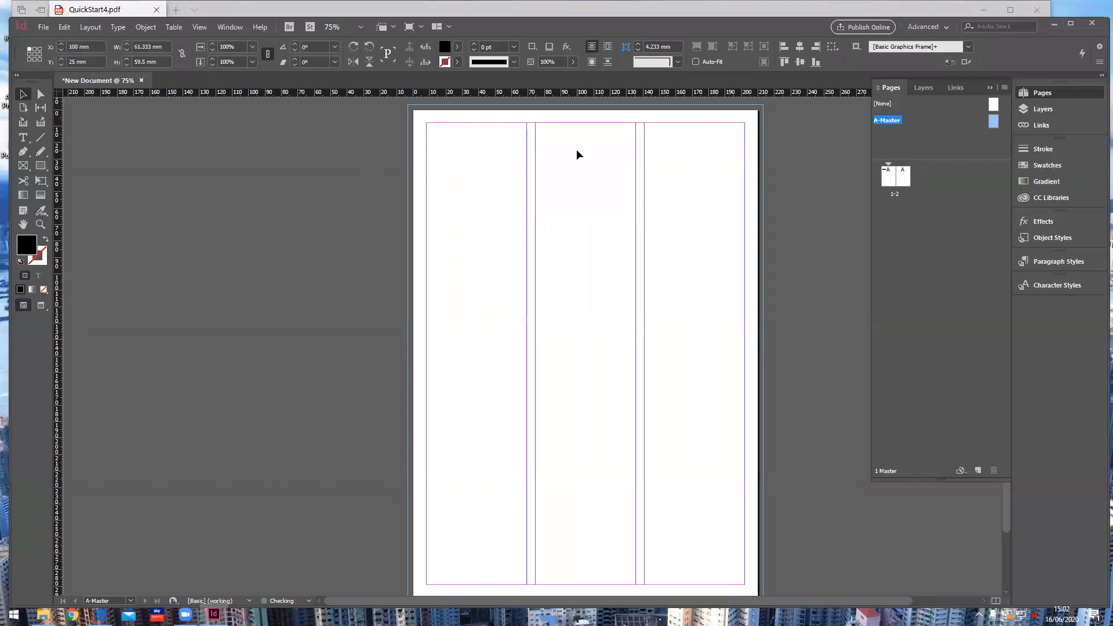
Step: Return to page 1 and pan until the whole spread is visible
double_click(891, 183)
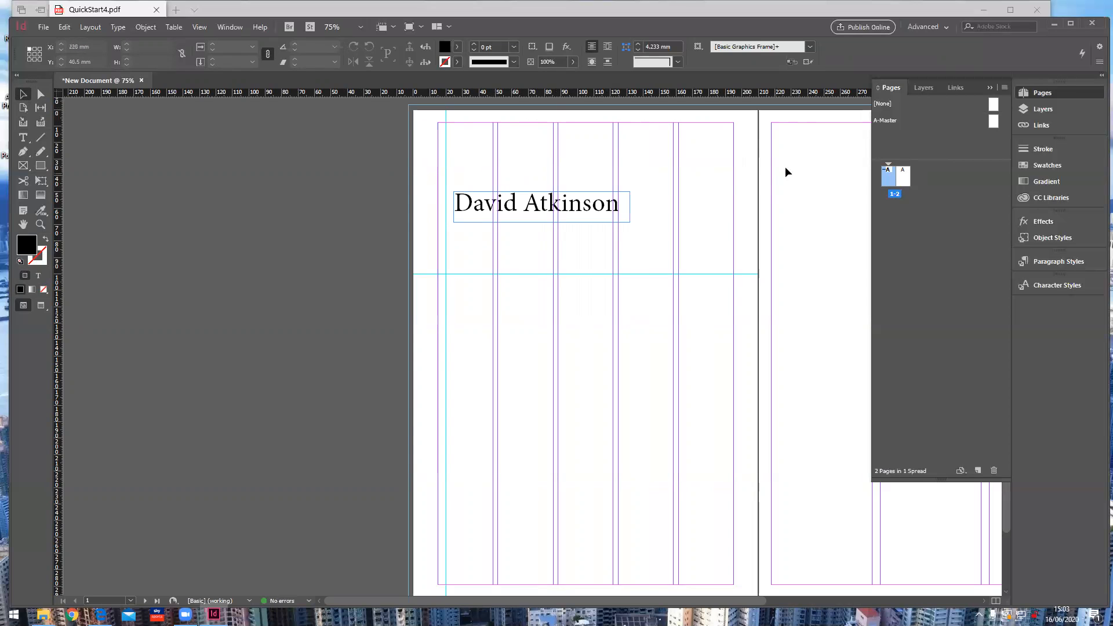
left_click(23, 224)
left_click_drag(461, 260, 125, 255)
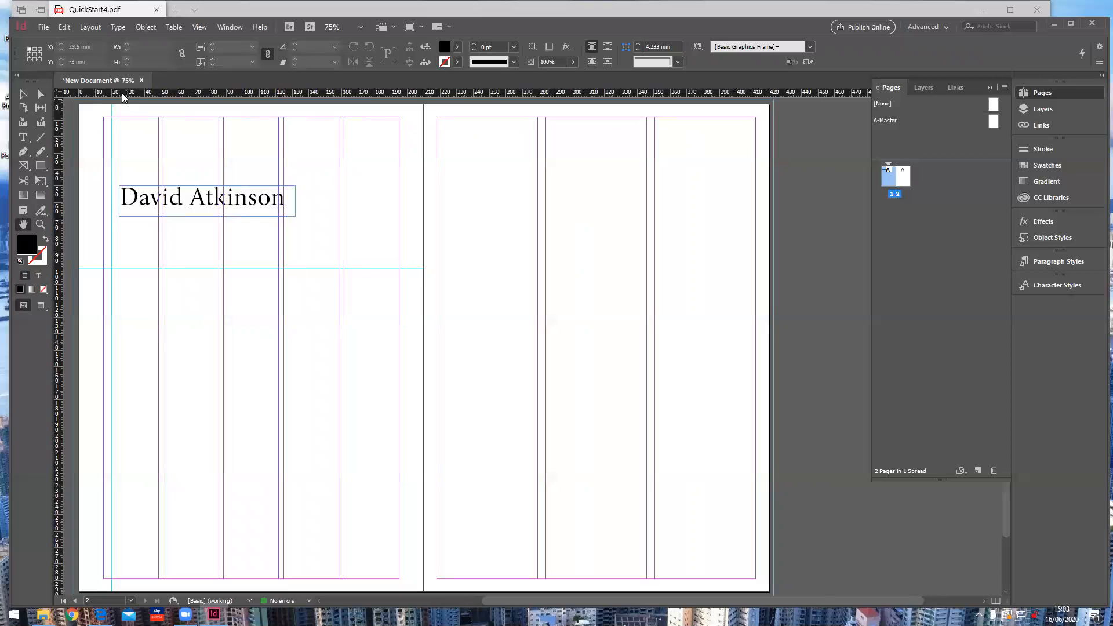
Step: Save the spread as 'InDesign New Document.indd' in the Documents > Zoom folder
left_click(43, 28)
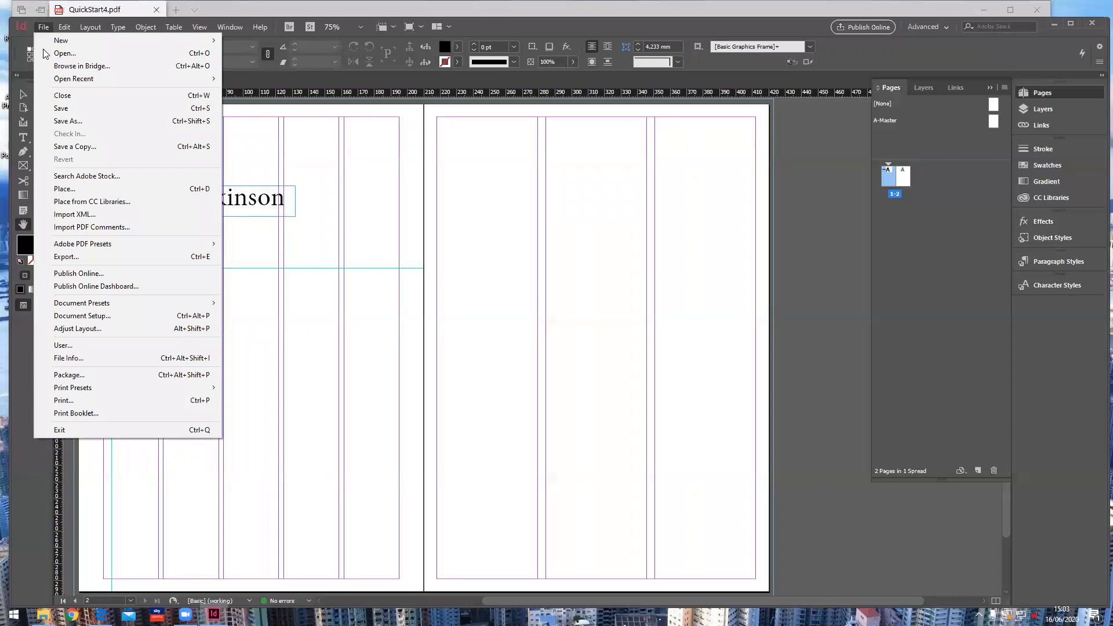
left_click(61, 109)
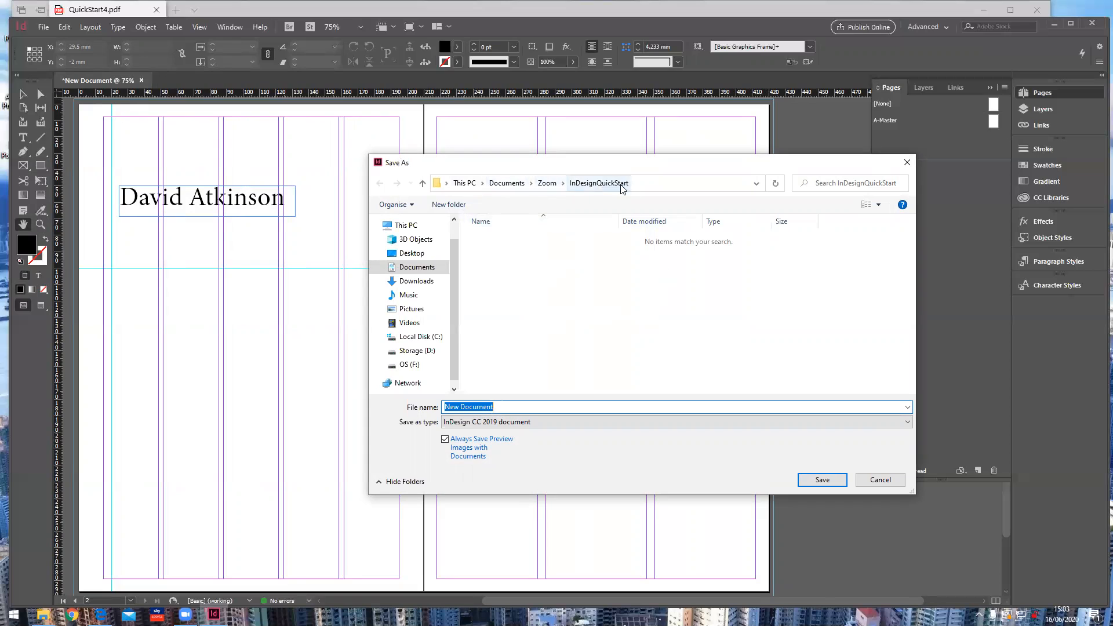
left_click(551, 186)
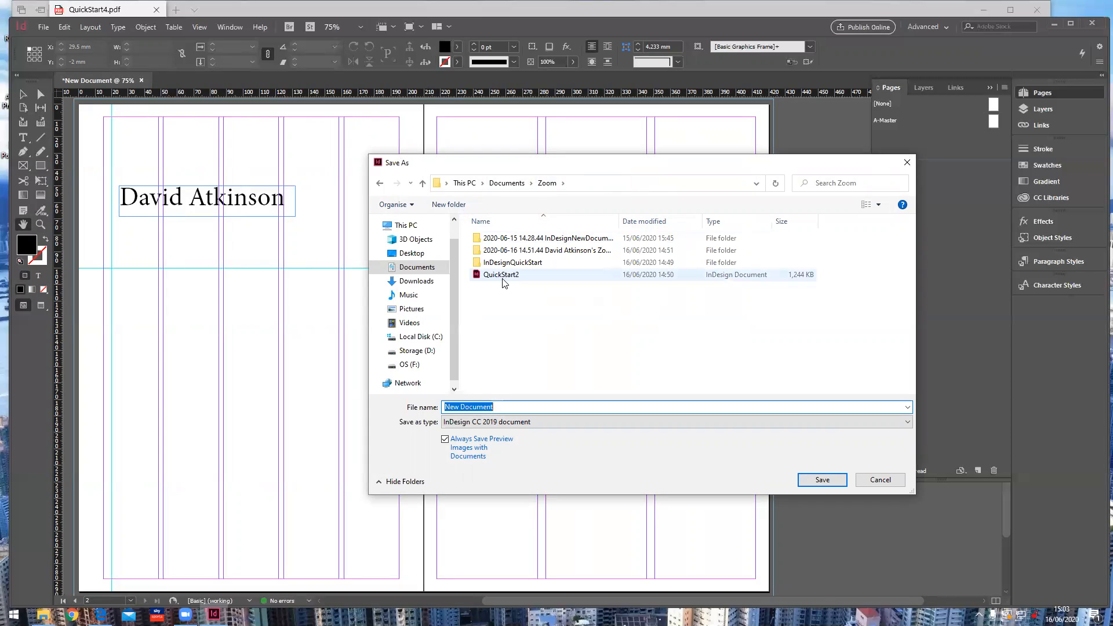
left_click(471, 406)
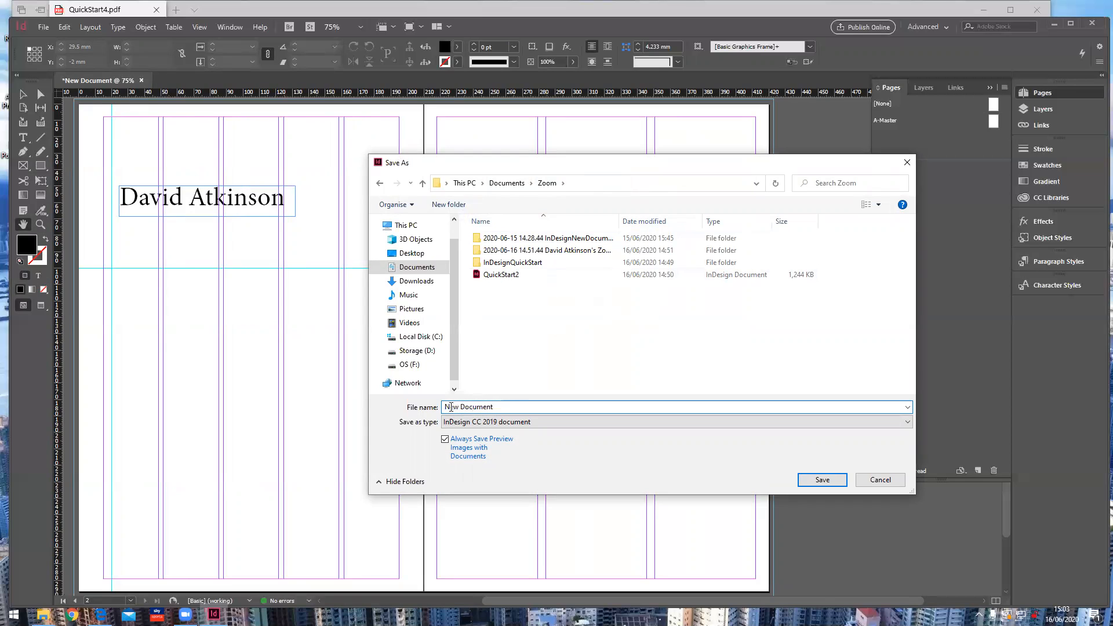
type("InDesign")
left_click(828, 481)
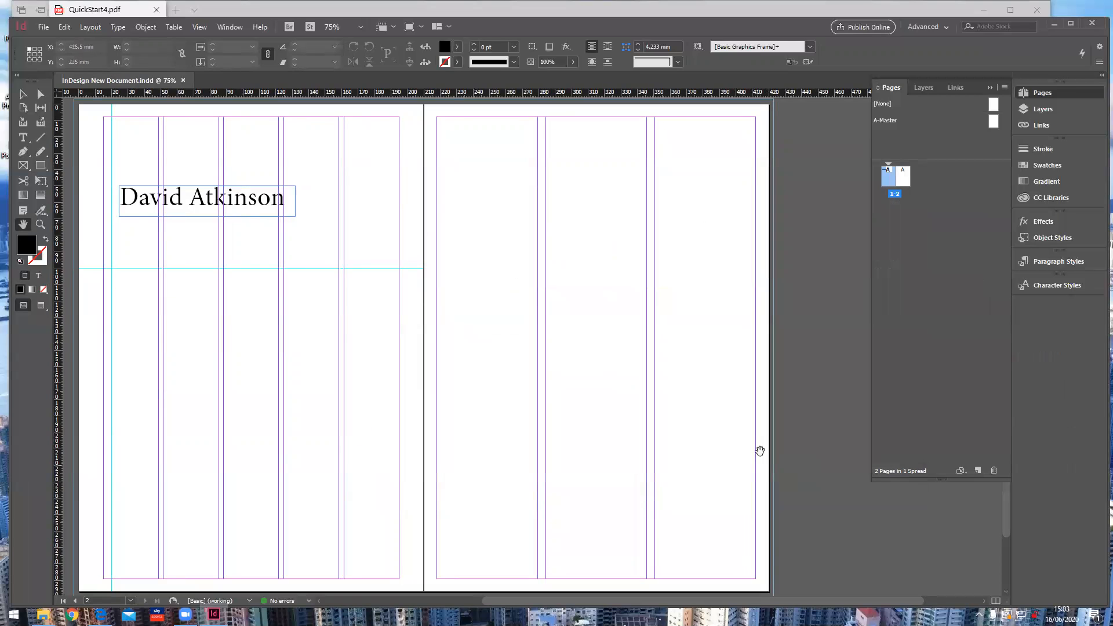